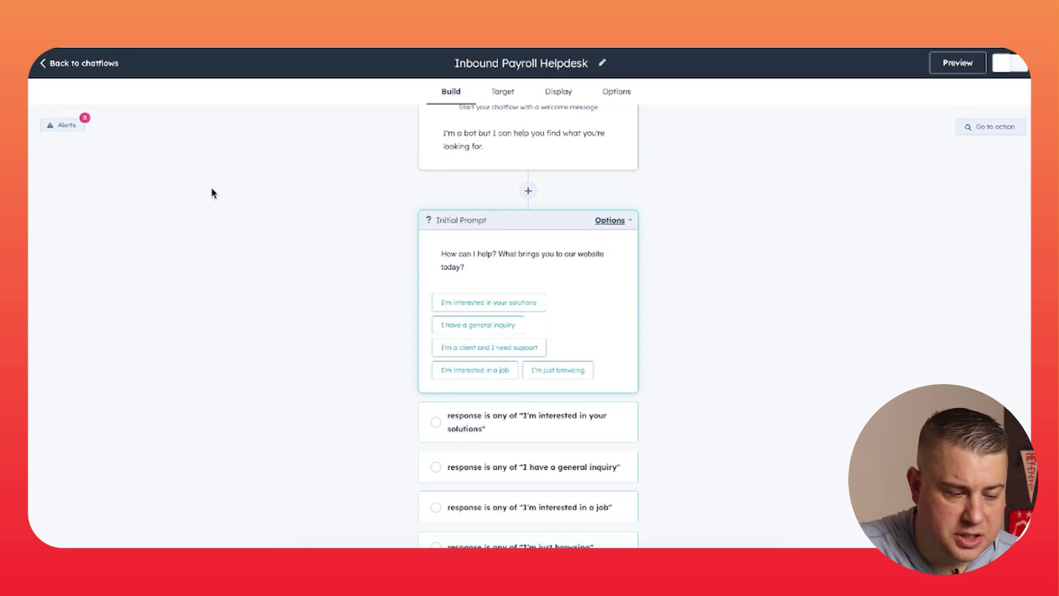
Step: Scroll down the chatflow canvas to reach the Next Step branch cards
scroll(214, 193, up, 1)
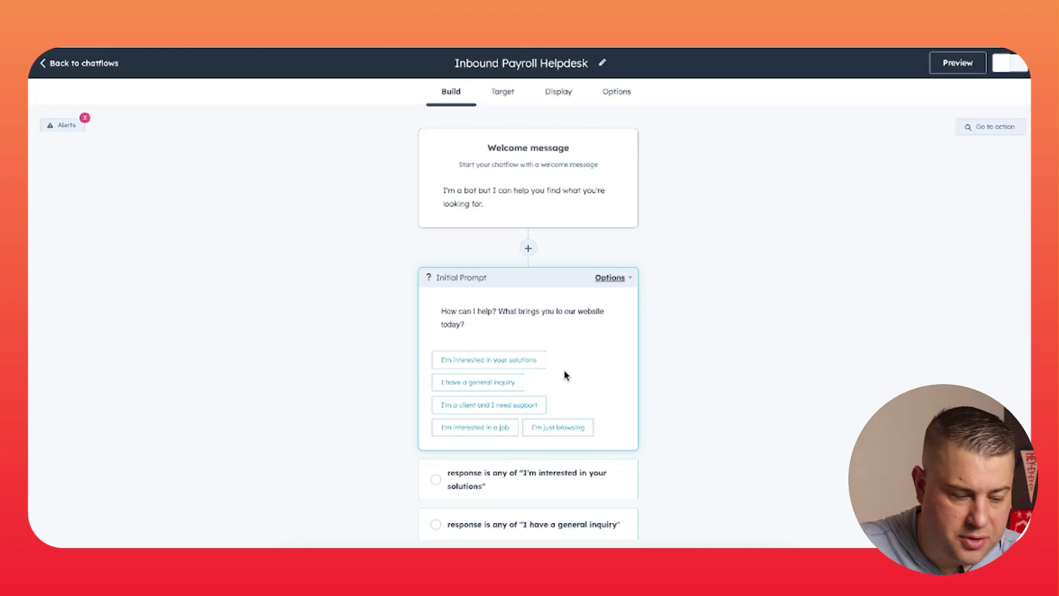
scroll(565, 375, down, 2)
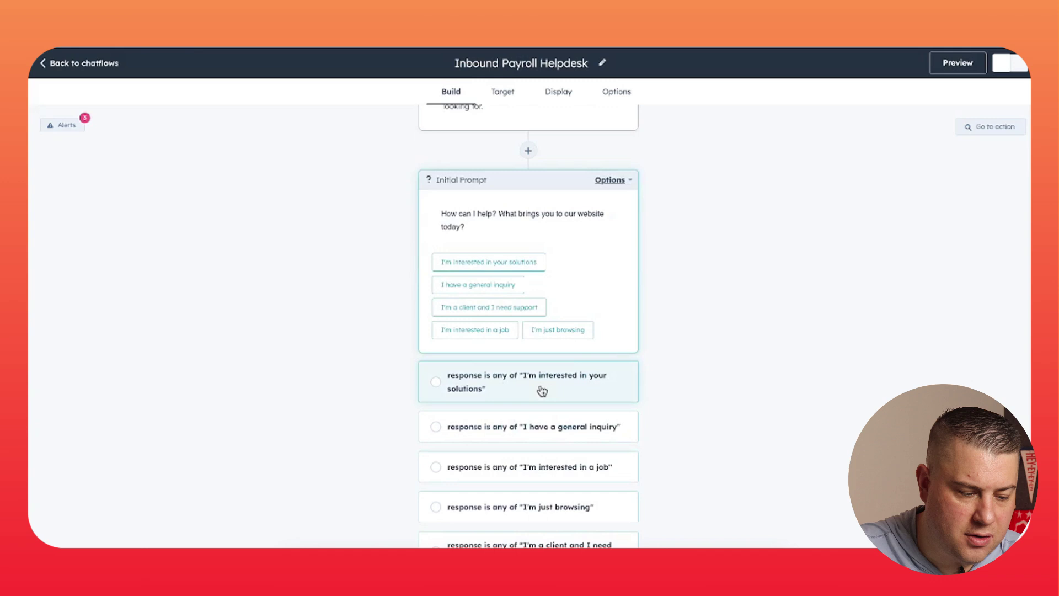
scroll(853, 368, down, 8)
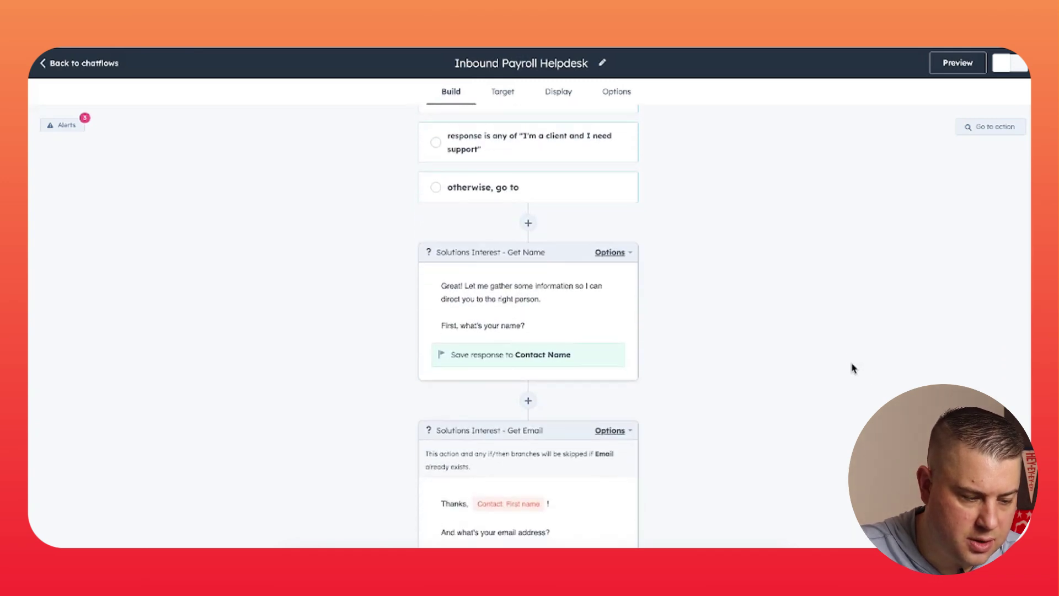
scroll(854, 368, down, 2)
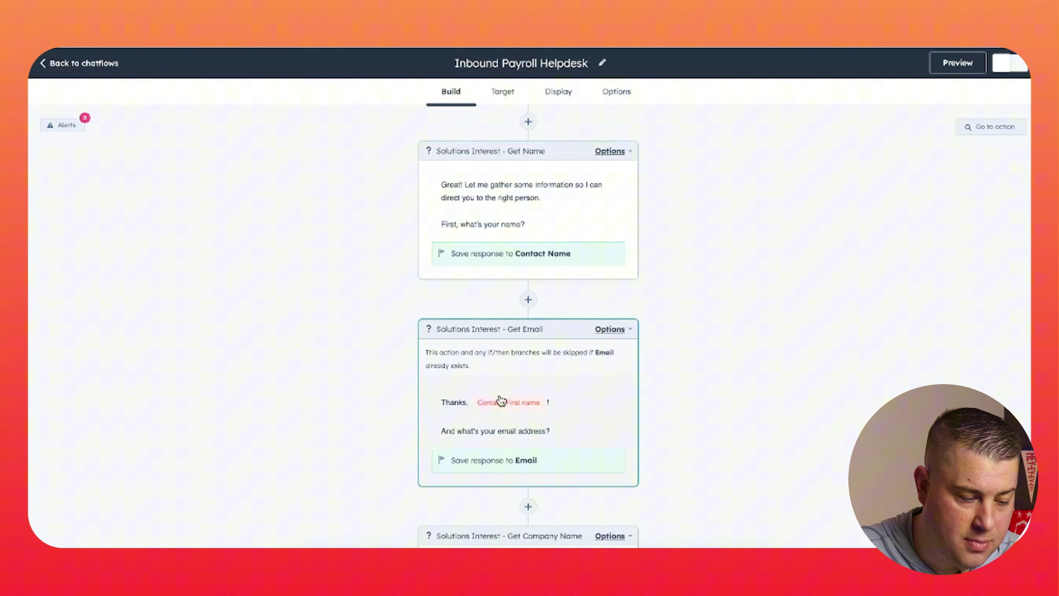
scroll(500, 399, down, 3)
scroll(498, 394, down, 1)
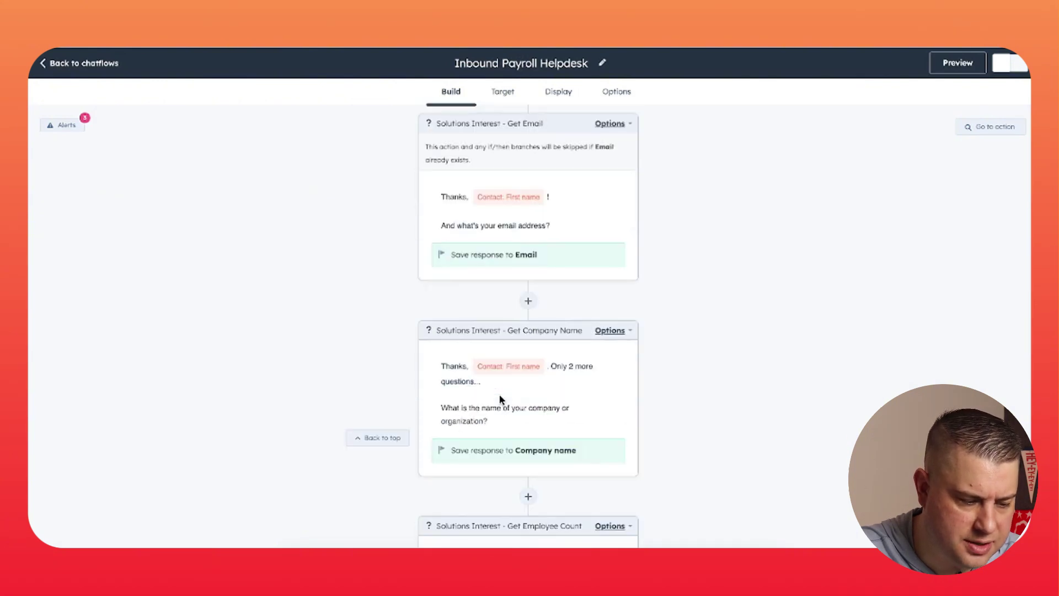
scroll(693, 371, down, 1)
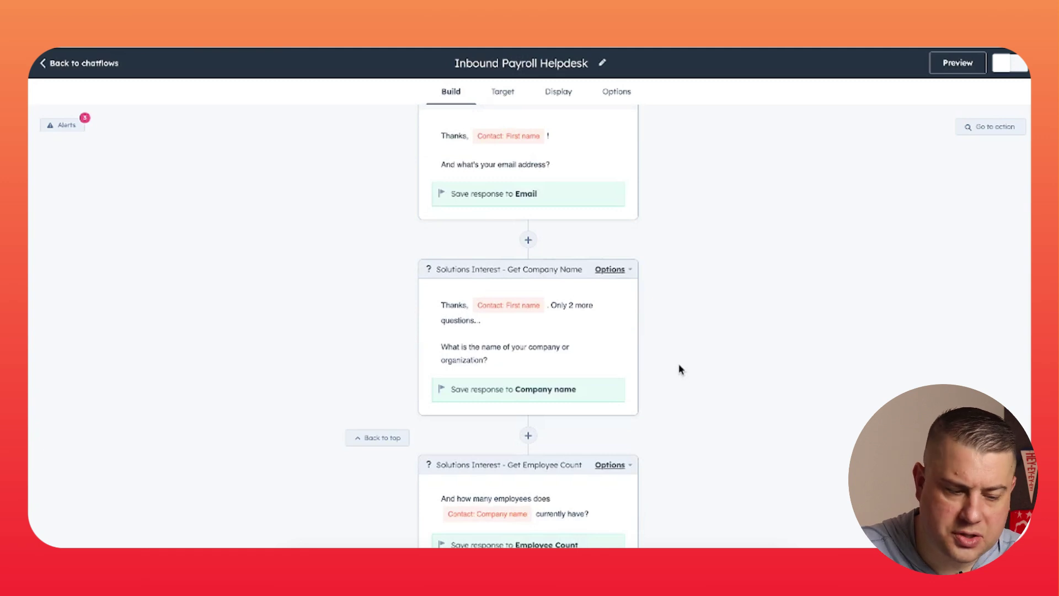
scroll(576, 367, down, 2)
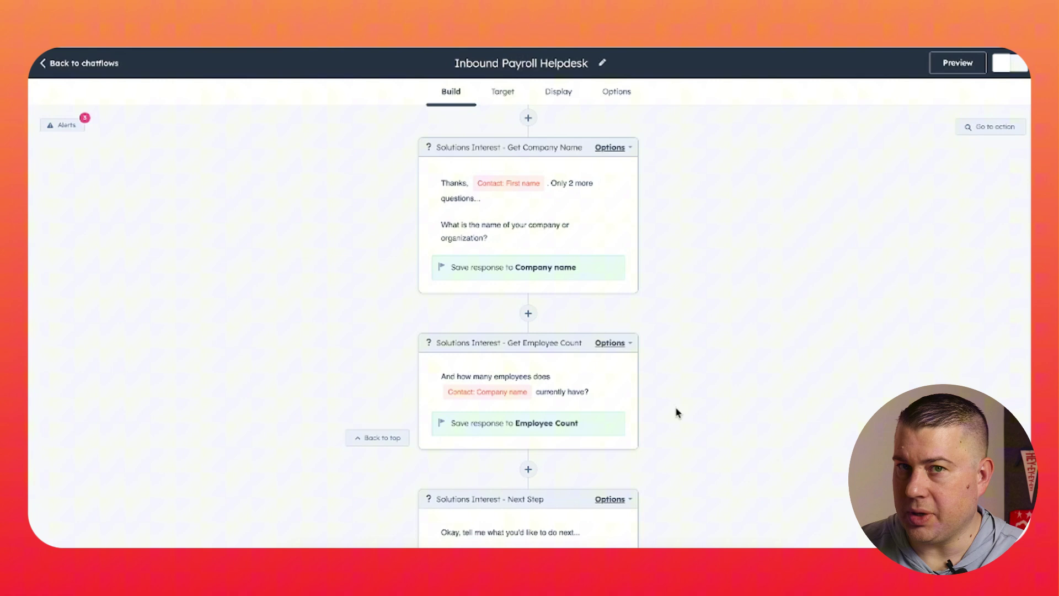
scroll(677, 412, down, 3)
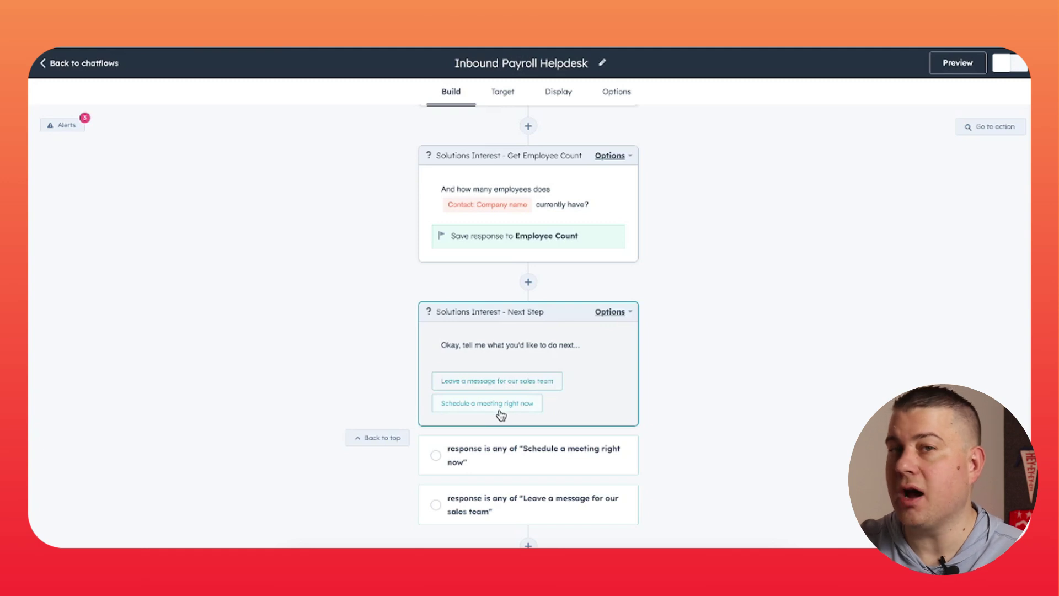
scroll(501, 415, down, 1)
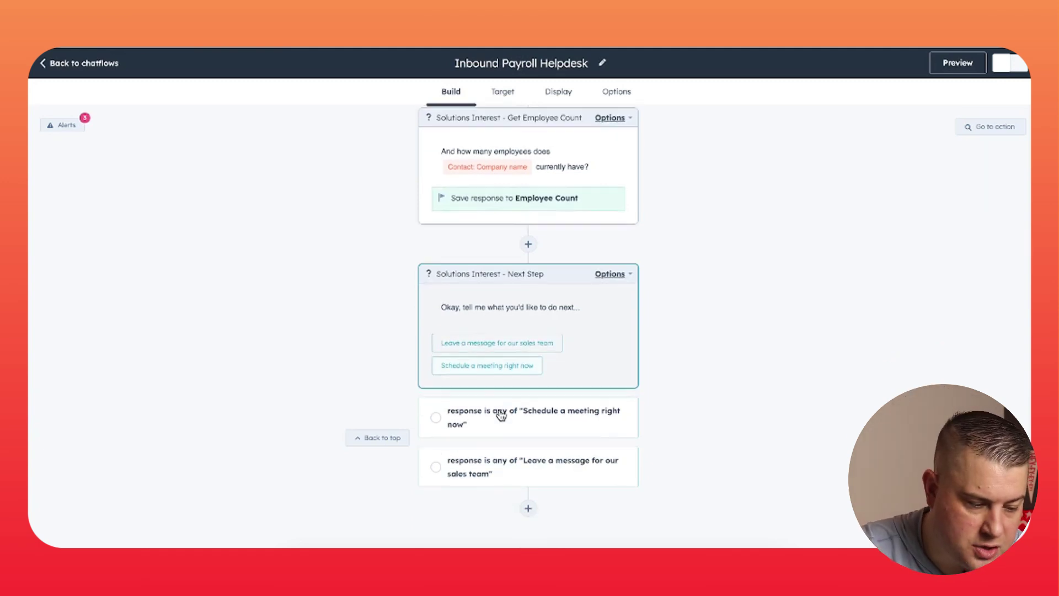
Step: Open the 'Leave a message for our sales team' branch and review its steps through the lead workflow enrollment
click(510, 473)
scroll(738, 423, down, 4)
scroll(737, 429, down, 3)
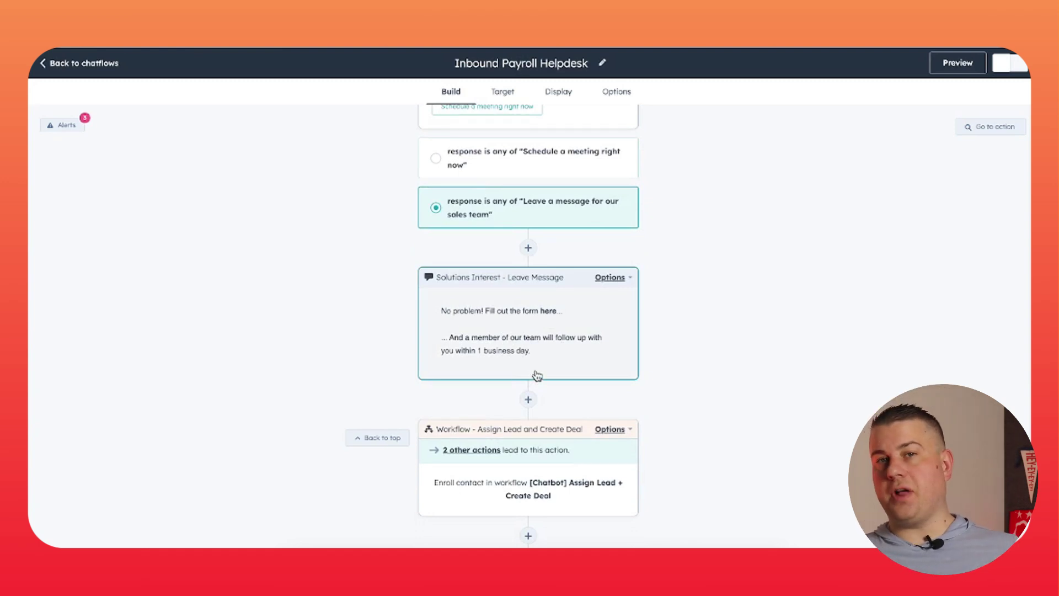
scroll(535, 374, up, 10)
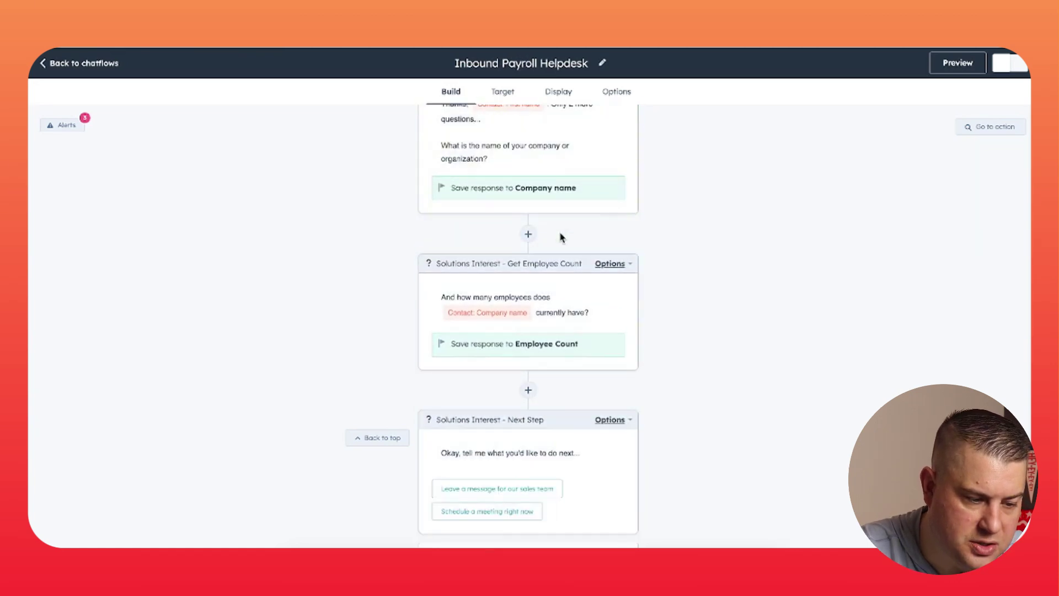
scroll(569, 190, up, 4)
scroll(572, 192, up, 2)
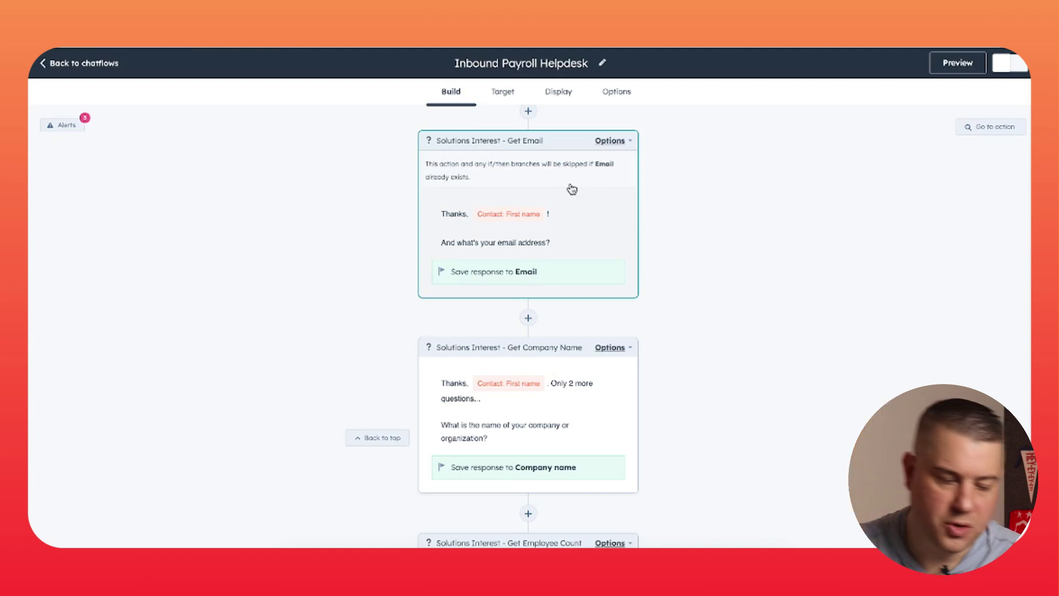
scroll(570, 190, down, 10)
Step: Open the 'Schedule a meeting right now' branch to view its [Sales] General Prospecting Meeting booking and follow-up workflow
click(561, 144)
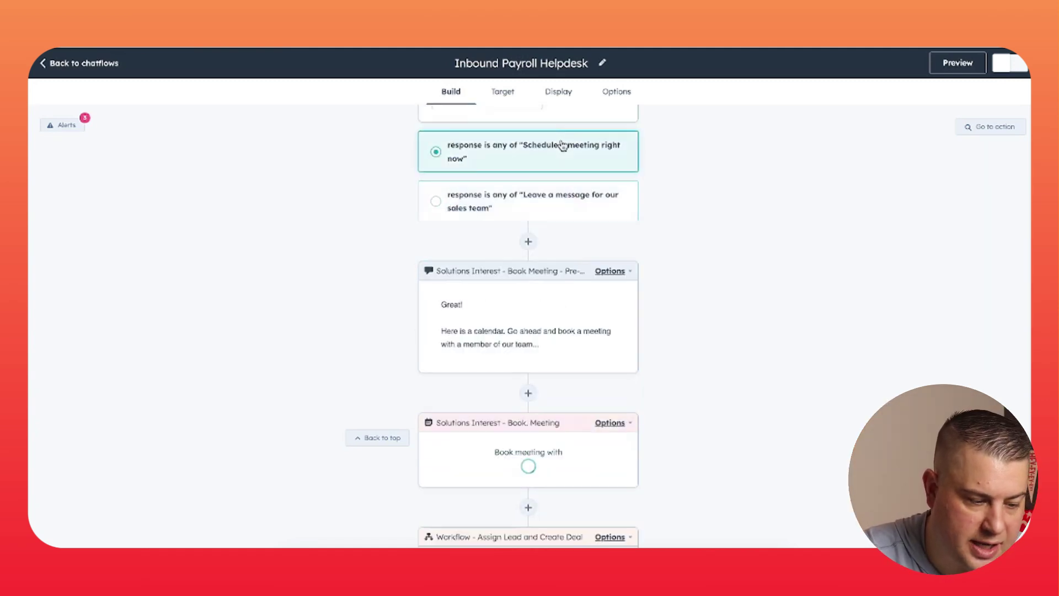
scroll(767, 286, down, 1)
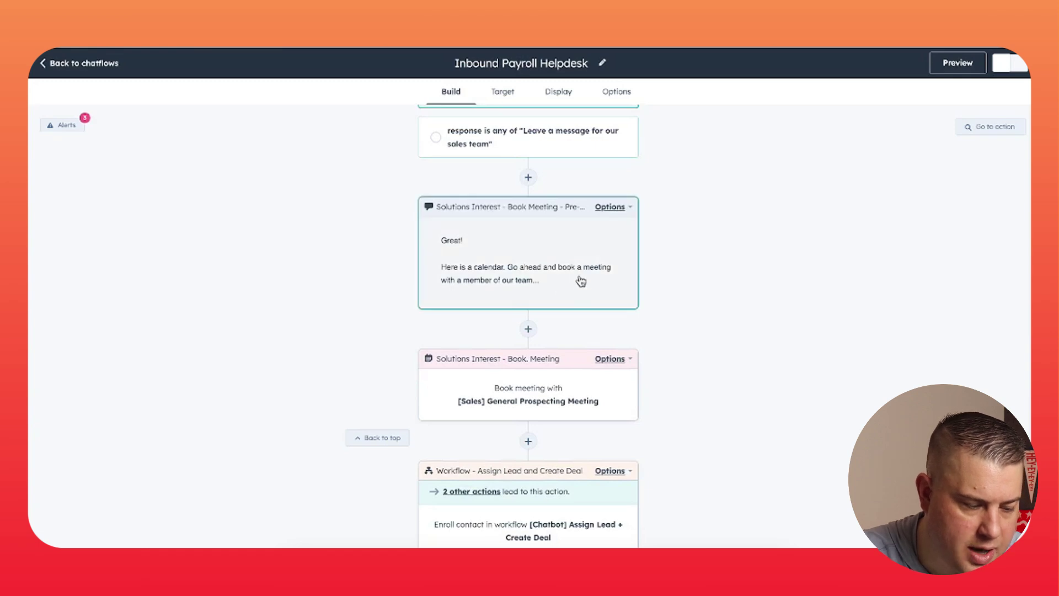
scroll(581, 281, down, 1)
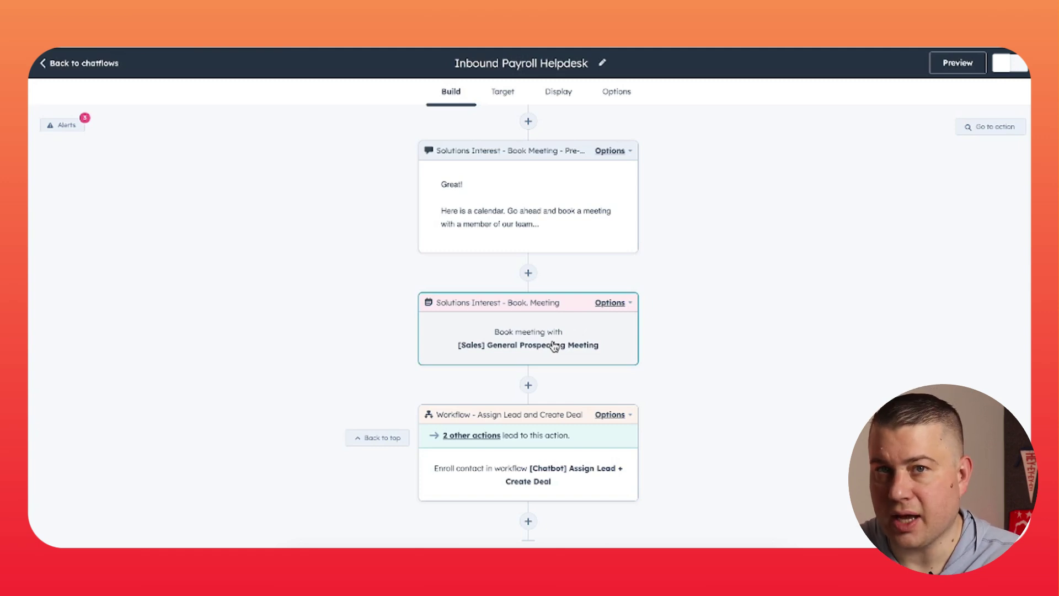
Step: Open the 'I have a general inquiry' branch to view its name question and Get Email step
scroll(554, 346, up, 10)
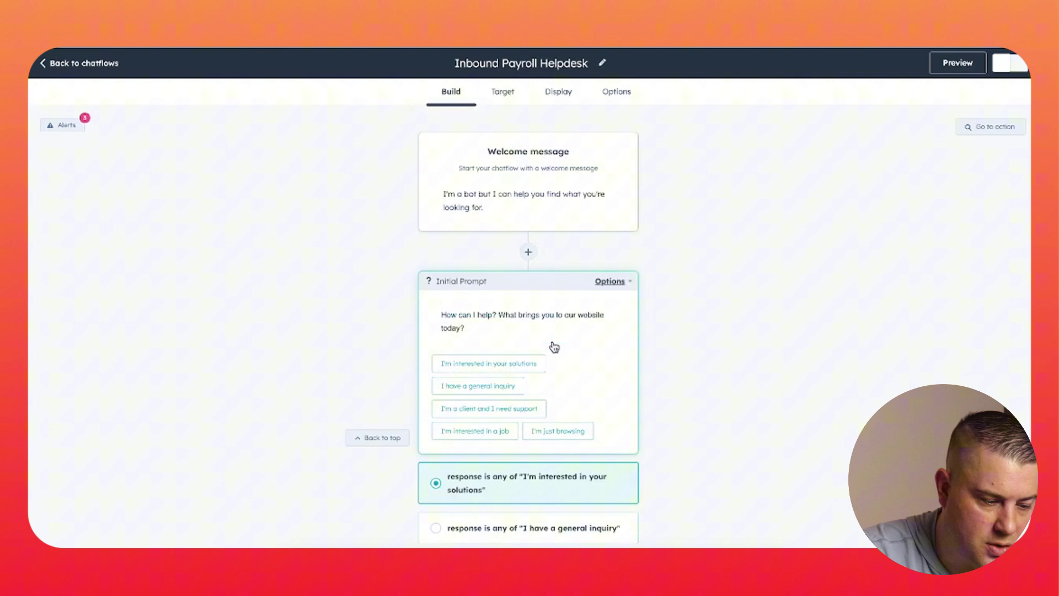
scroll(553, 342, down, 2)
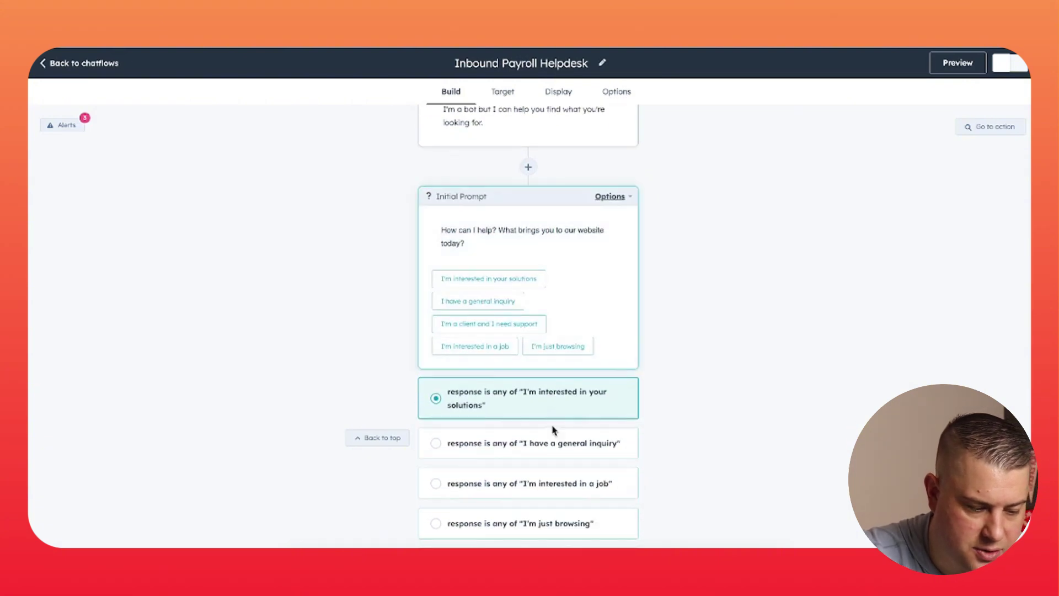
click(549, 442)
scroll(776, 375, down, 9)
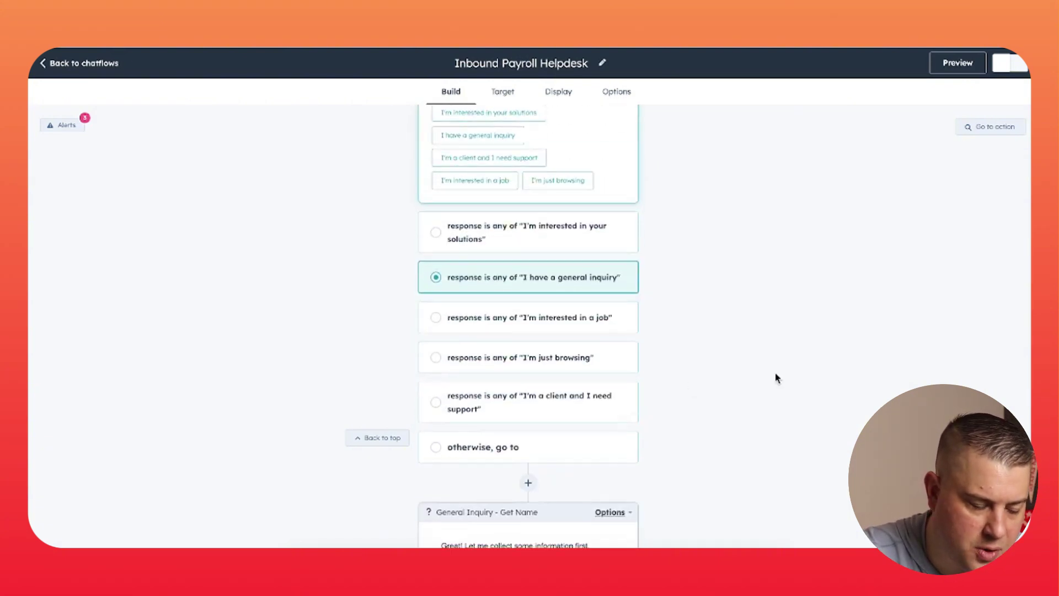
scroll(776, 378, down, 1)
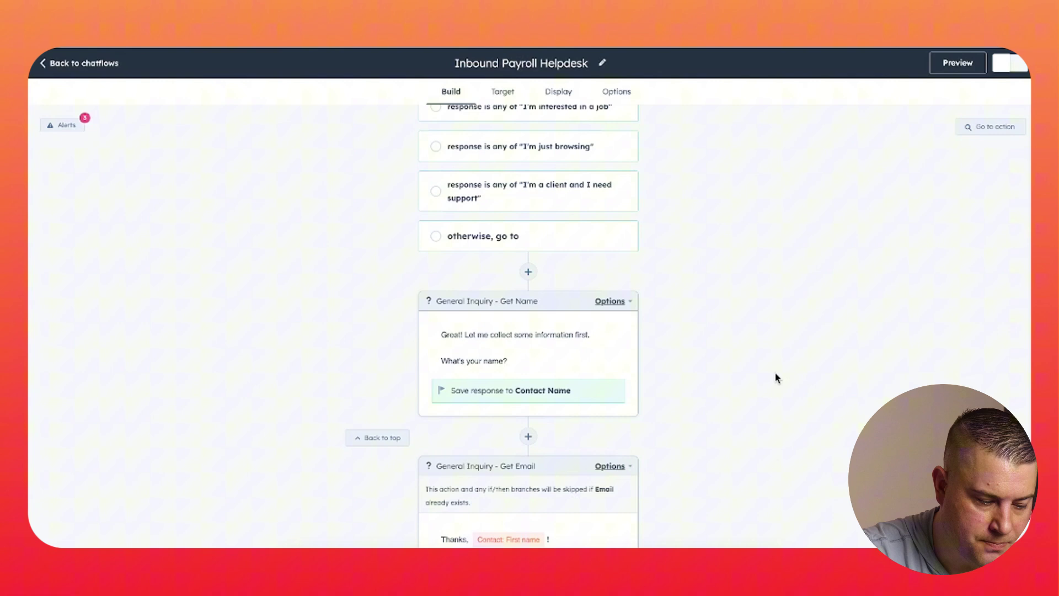
Step: Open the Engagement Option's 'Call the office' branch to view its office-hours message
scroll(775, 378, down, 6)
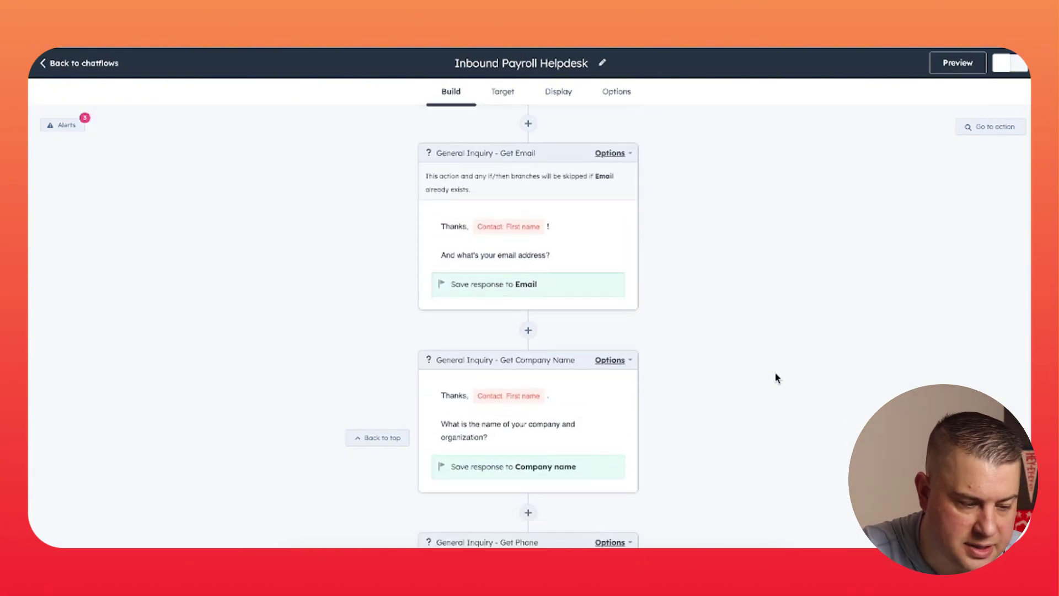
scroll(775, 378, down, 5)
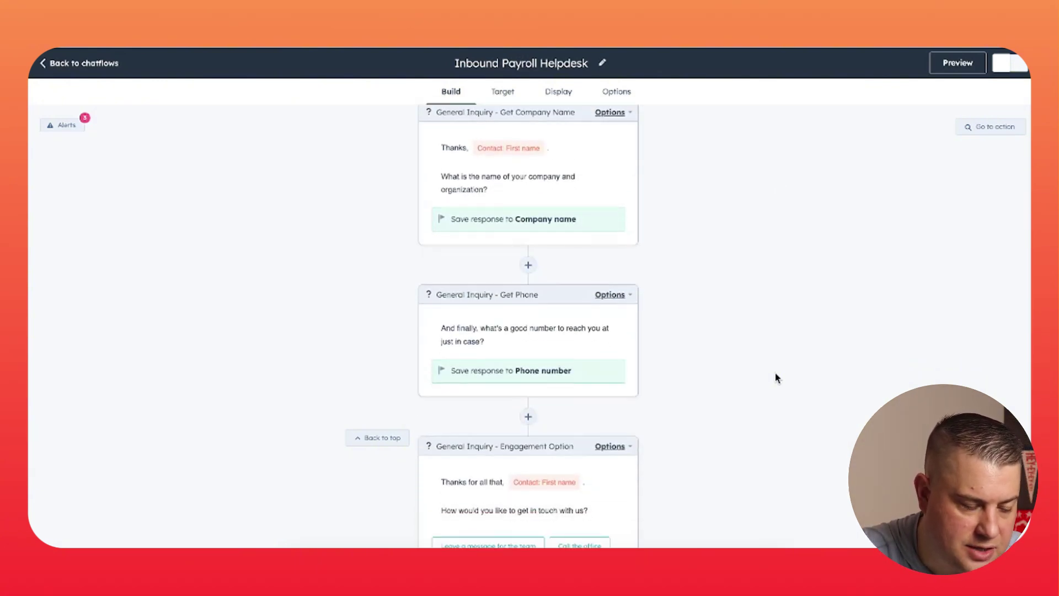
scroll(775, 378, up, 5)
scroll(776, 378, down, 8)
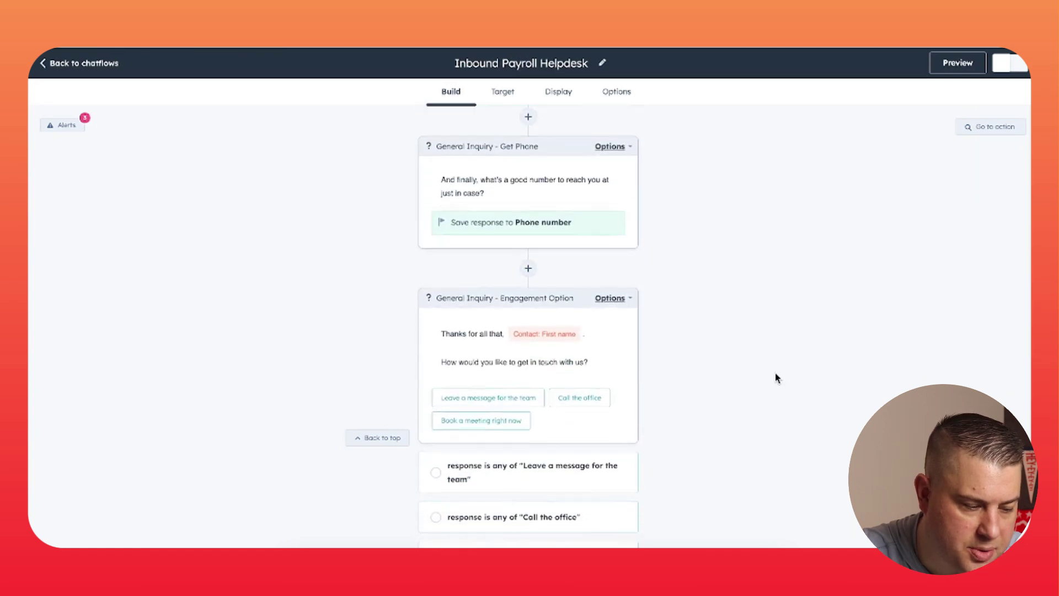
scroll(775, 378, down, 1)
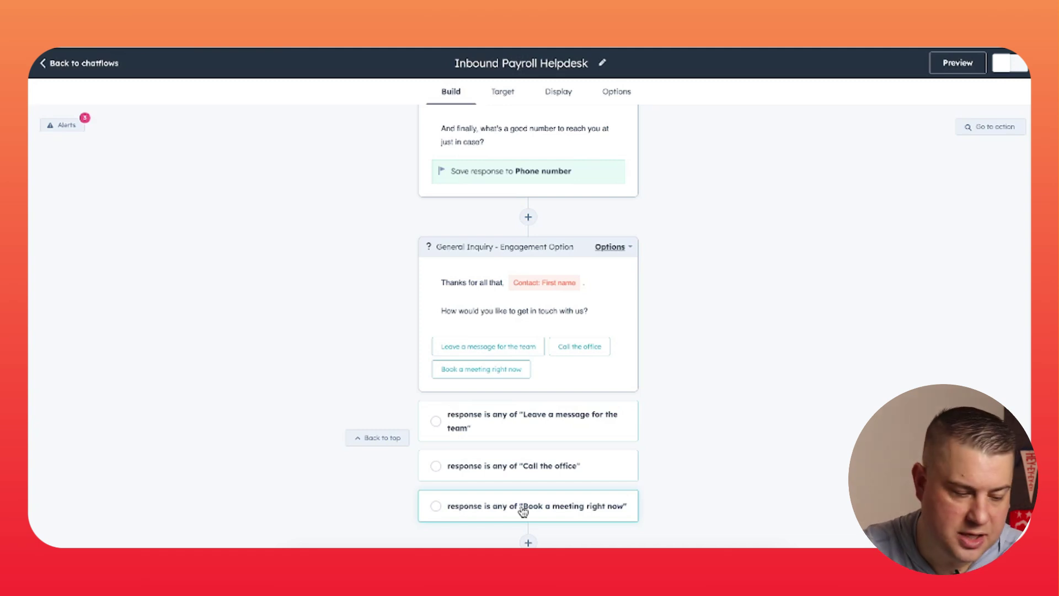
click(549, 470)
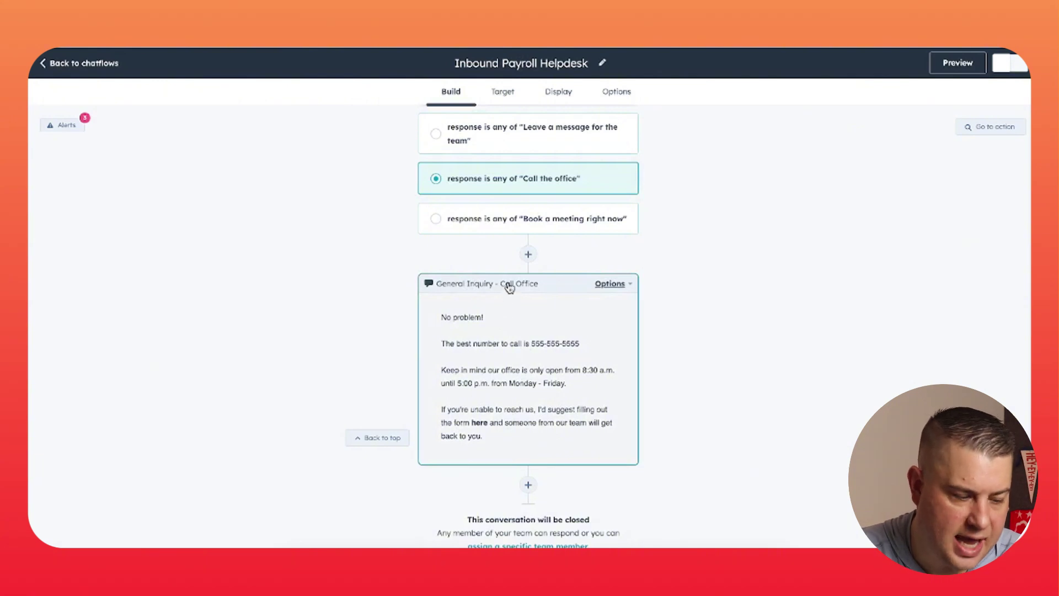
scroll(509, 285, down, 1)
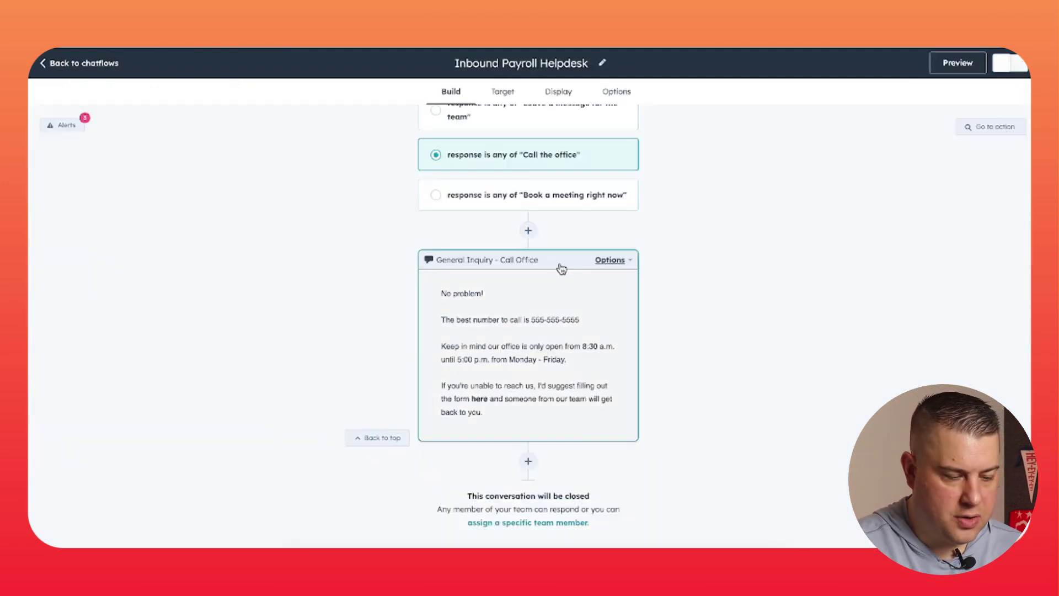
scroll(529, 330, up, 1)
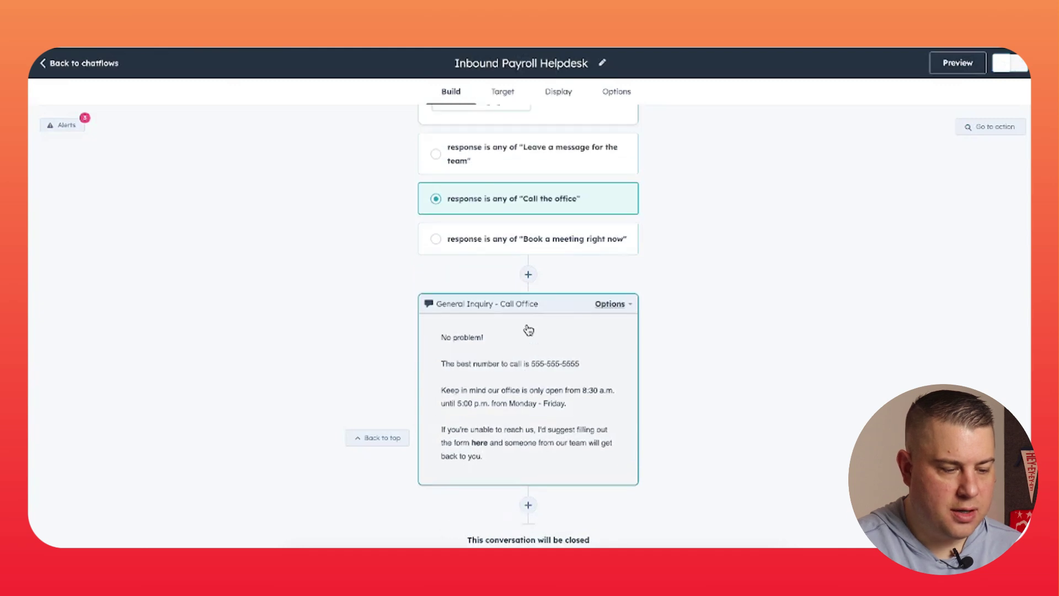
scroll(507, 364, up, 5)
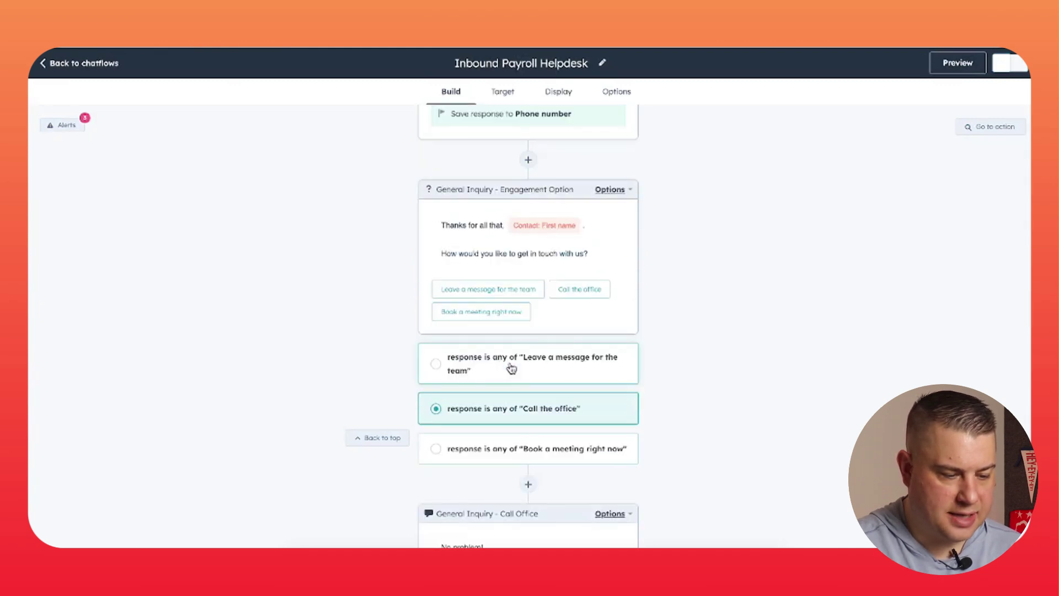
scroll(511, 369, up, 7)
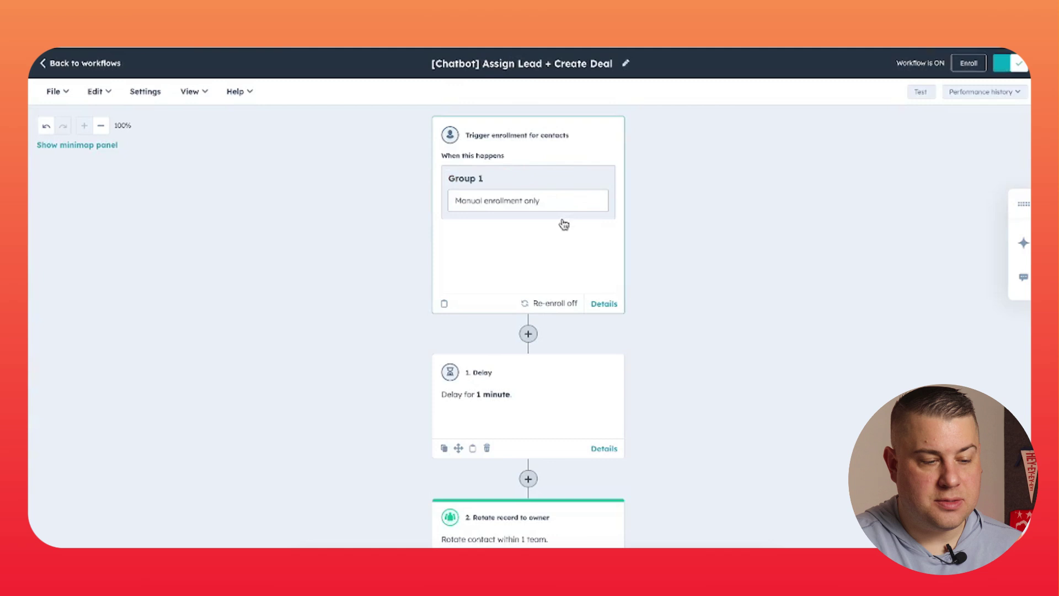
scroll(539, 226, down, 1)
scroll(540, 226, down, 3)
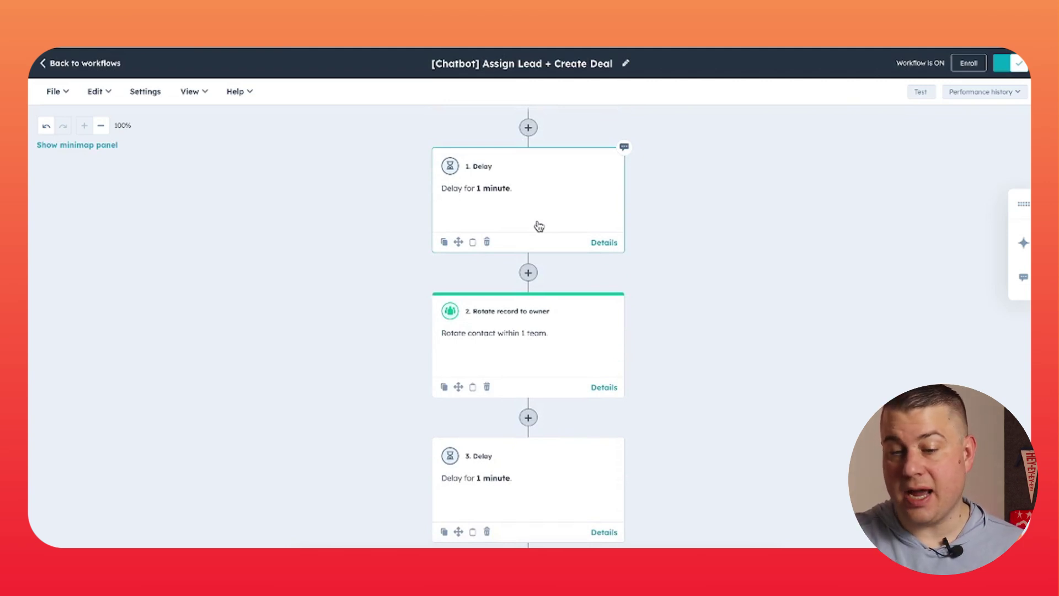
scroll(539, 226, up, 4)
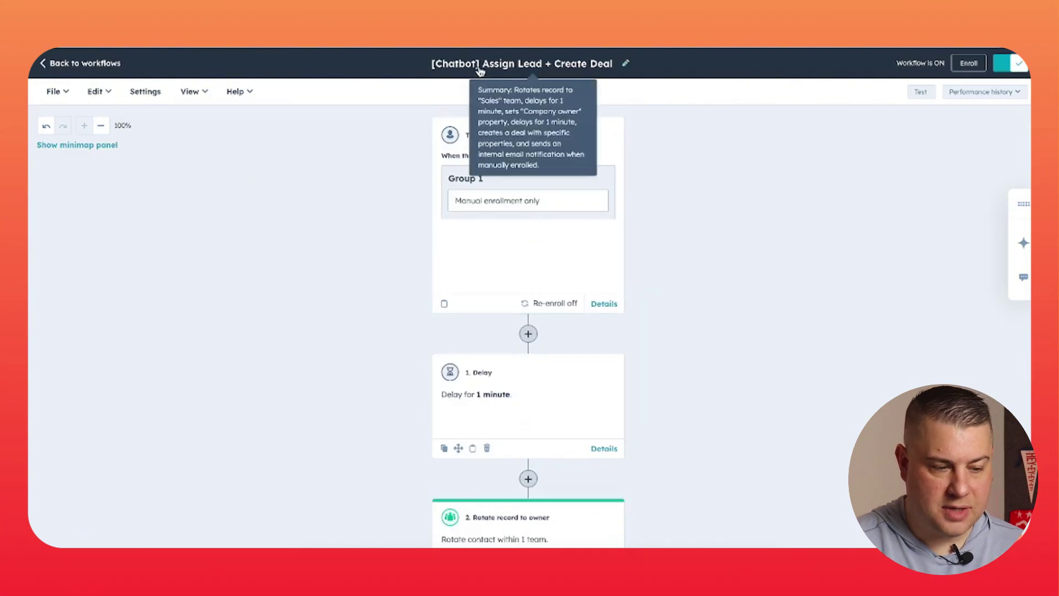
scroll(716, 216, down, 2)
scroll(716, 217, down, 7)
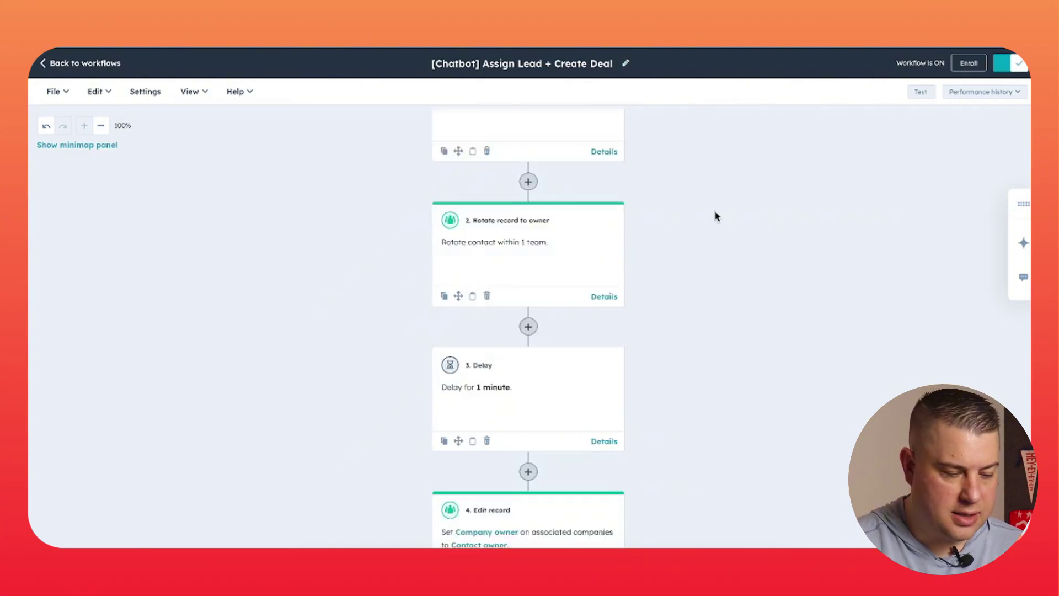
scroll(717, 217, up, 1)
scroll(716, 216, down, 2)
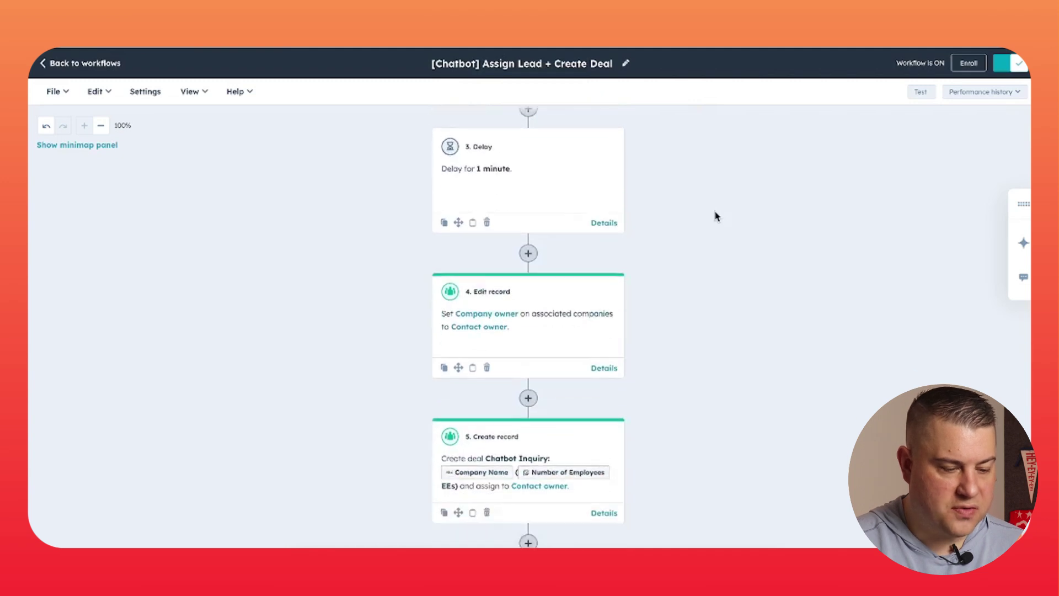
scroll(716, 216, up, 7)
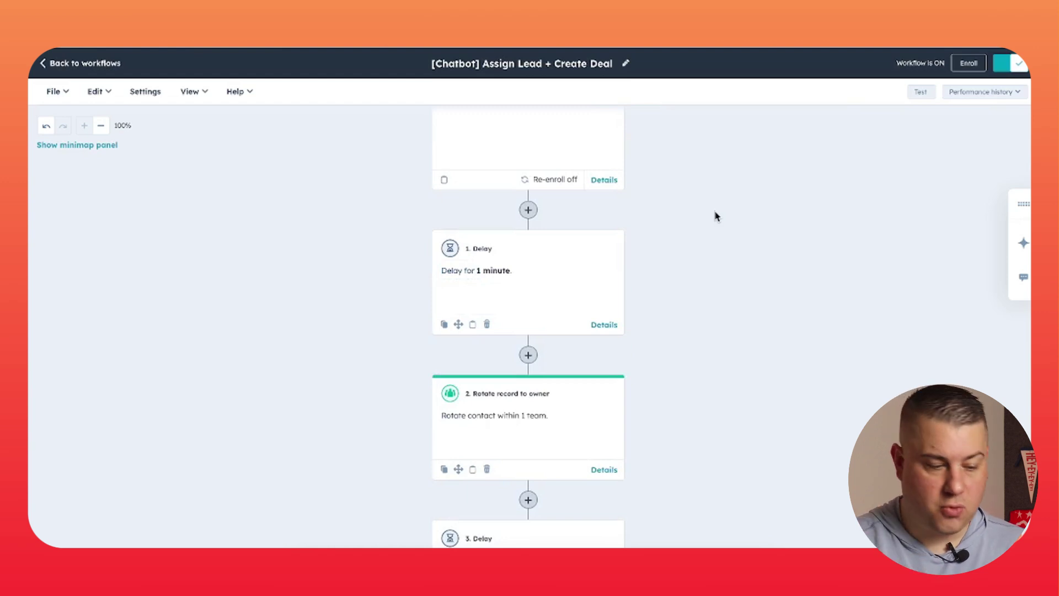
scroll(716, 216, down, 2)
scroll(714, 215, up, 1)
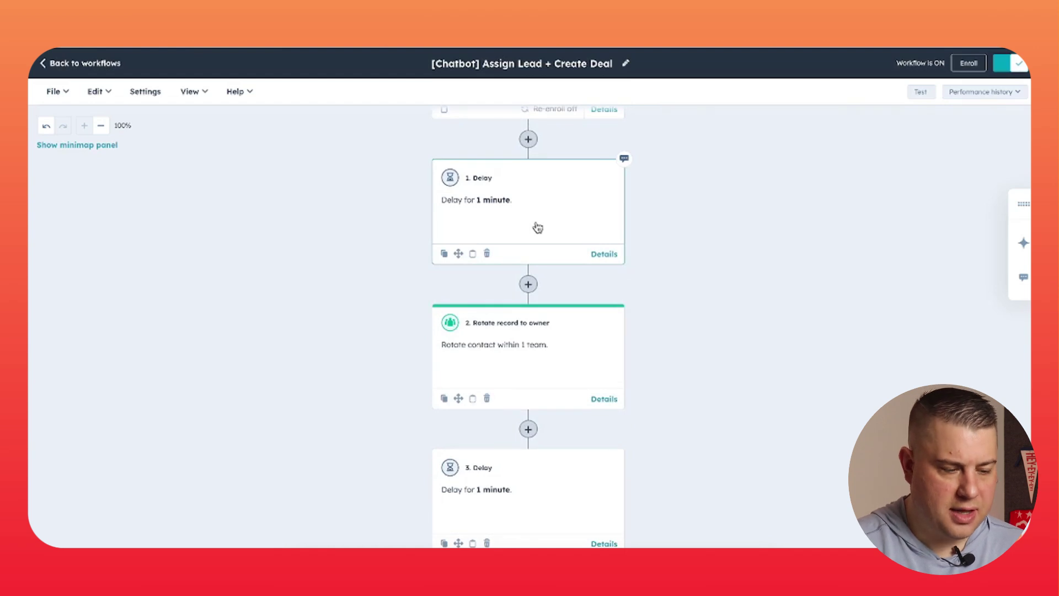
scroll(538, 228, down, 1)
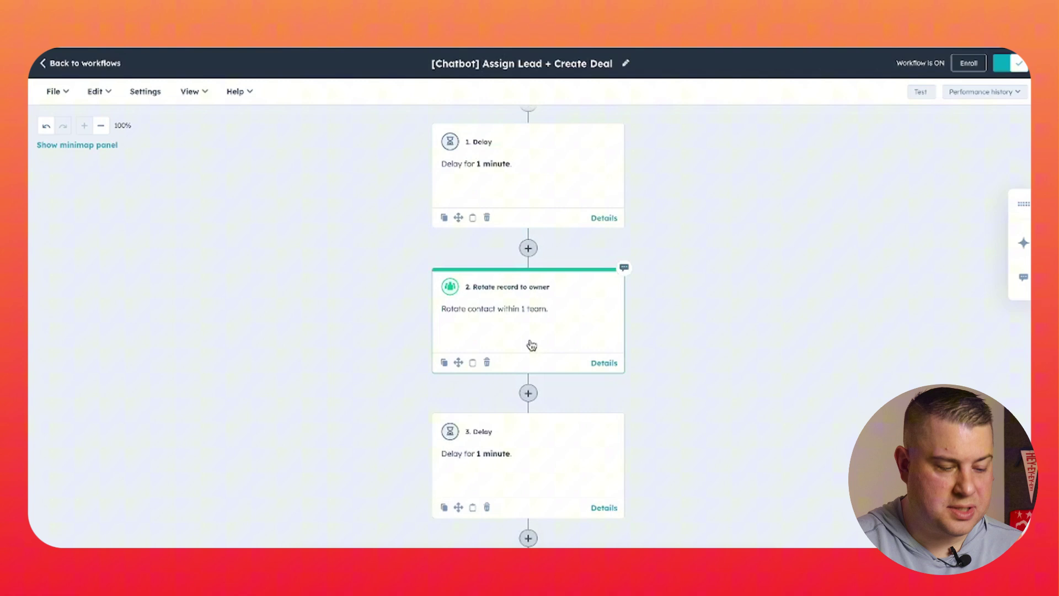
scroll(531, 345, down, 5)
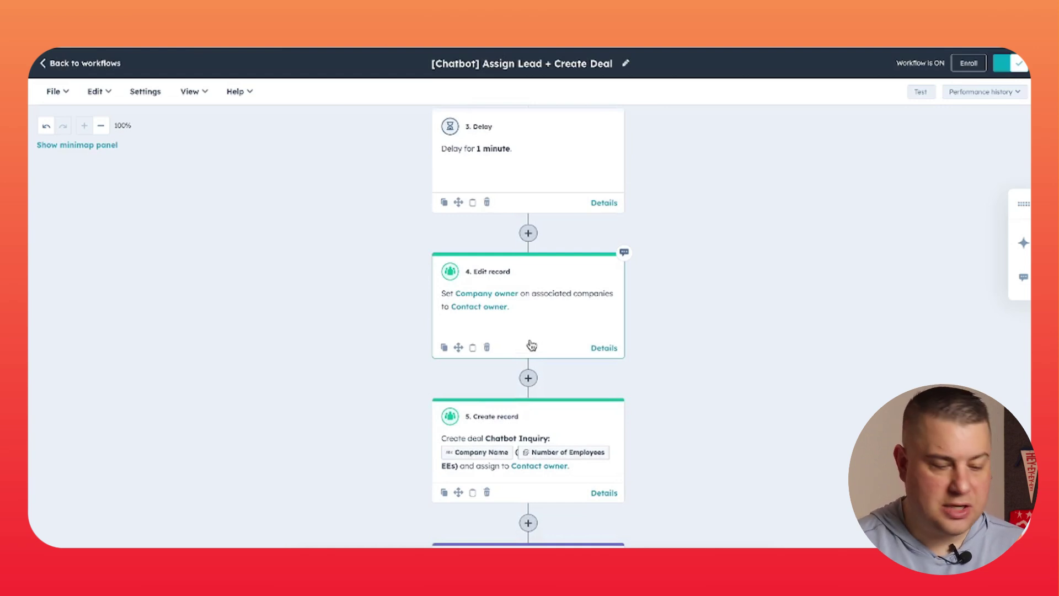
scroll(532, 345, down, 2)
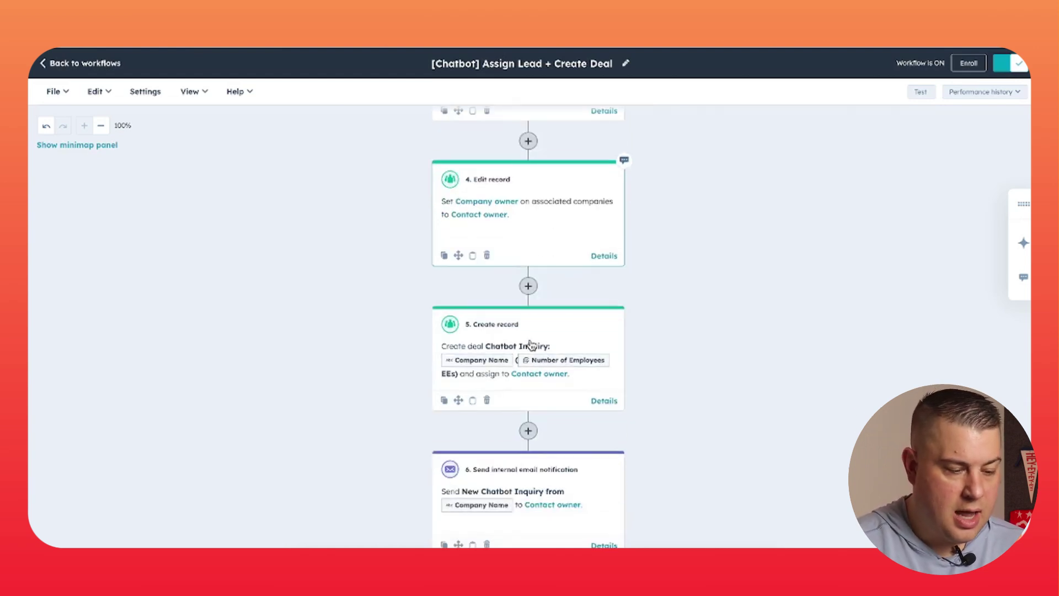
click(555, 324)
scroll(533, 381, down, 2)
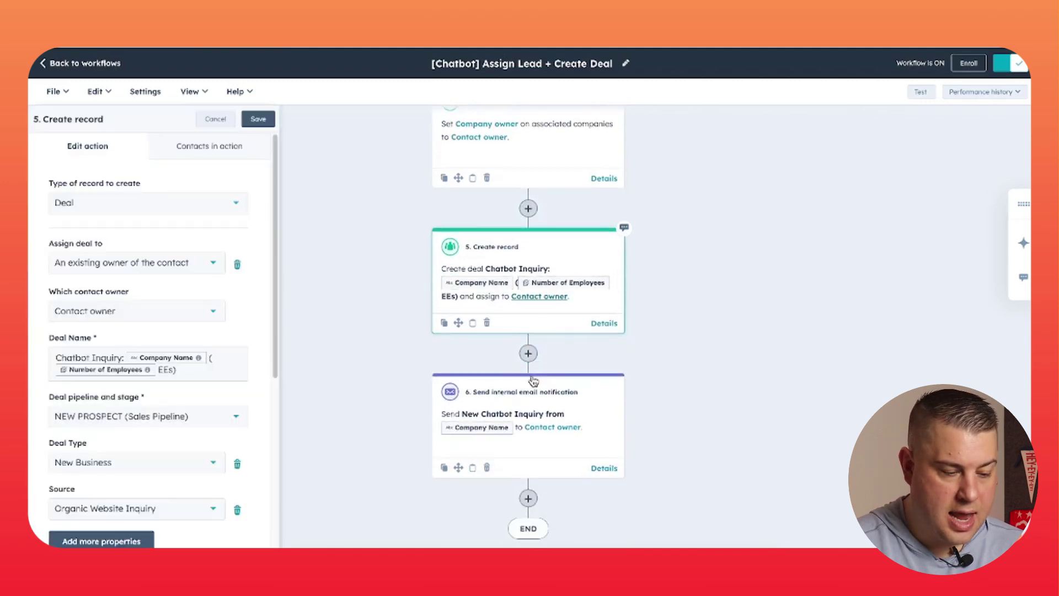
click(533, 381)
scroll(144, 372, down, 4)
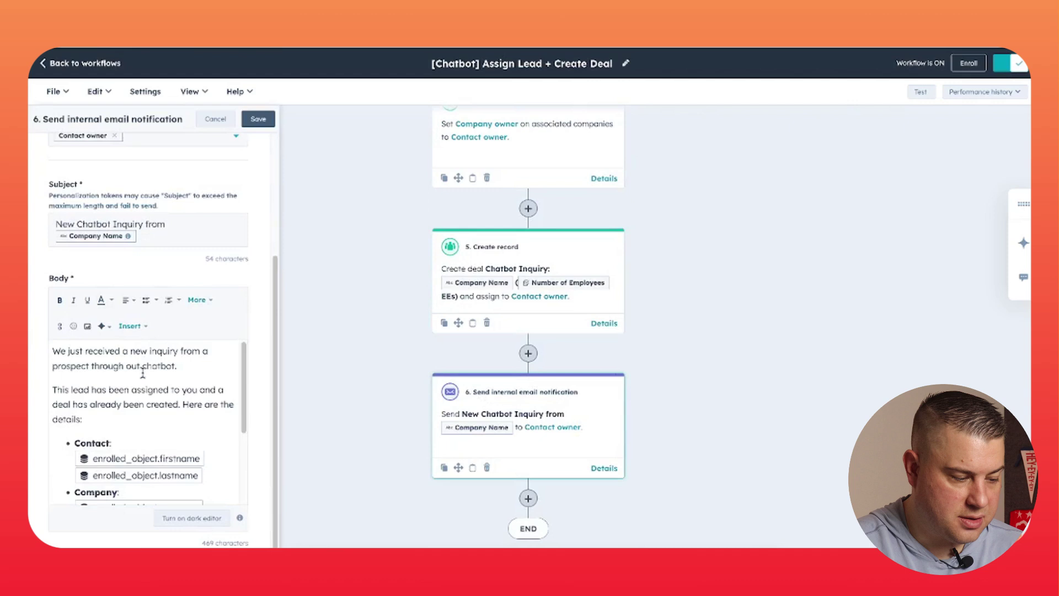
scroll(145, 463, down, 2)
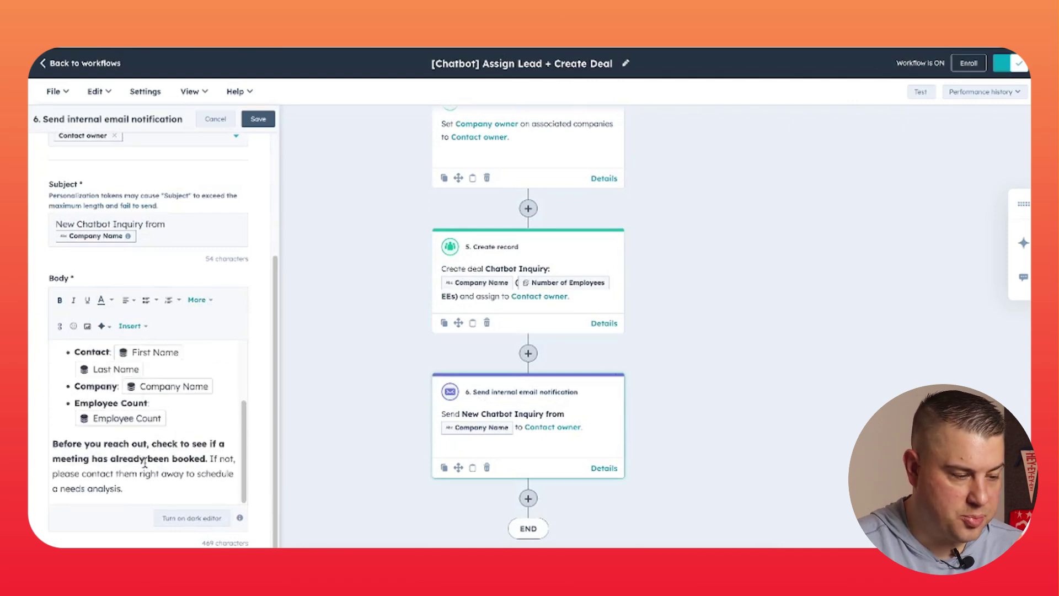
scroll(144, 463, up, 2)
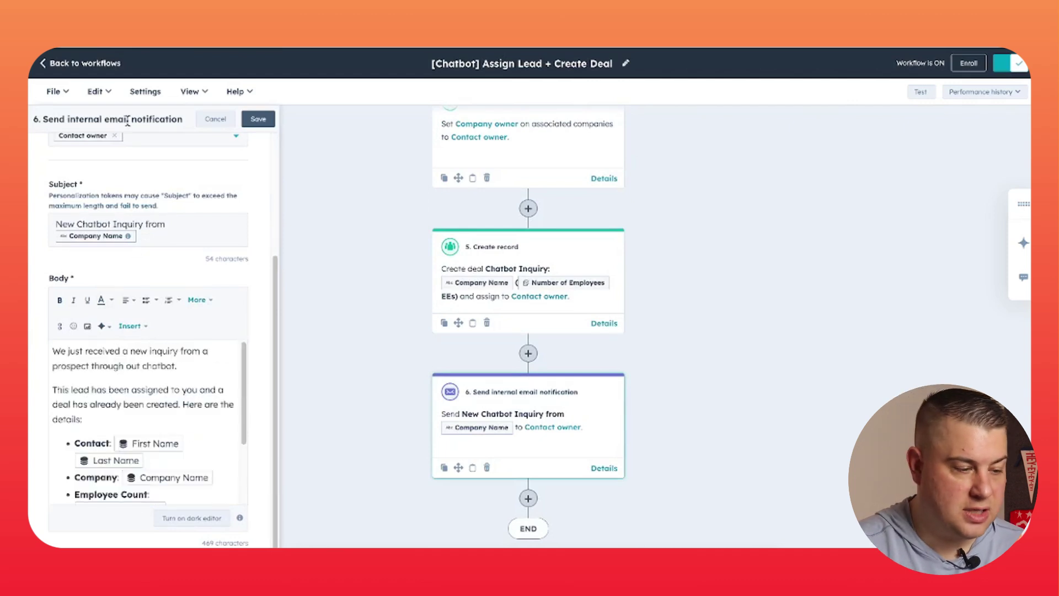
click(215, 119)
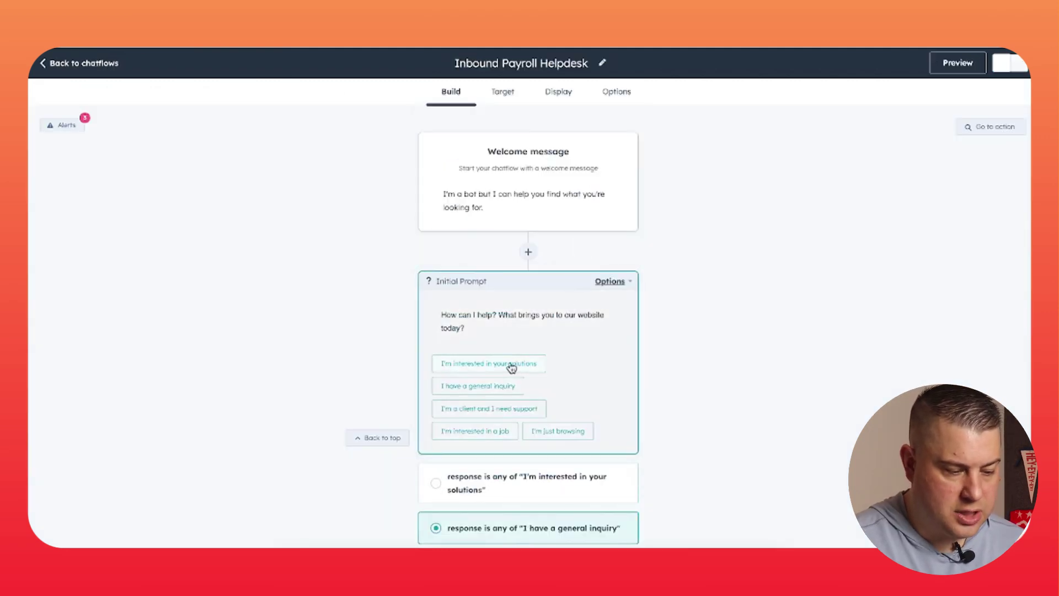
Step: Follow the "I'm a client and I need support" branch to see its name and email questions
scroll(512, 368, down, 2)
scroll(511, 368, down, 1)
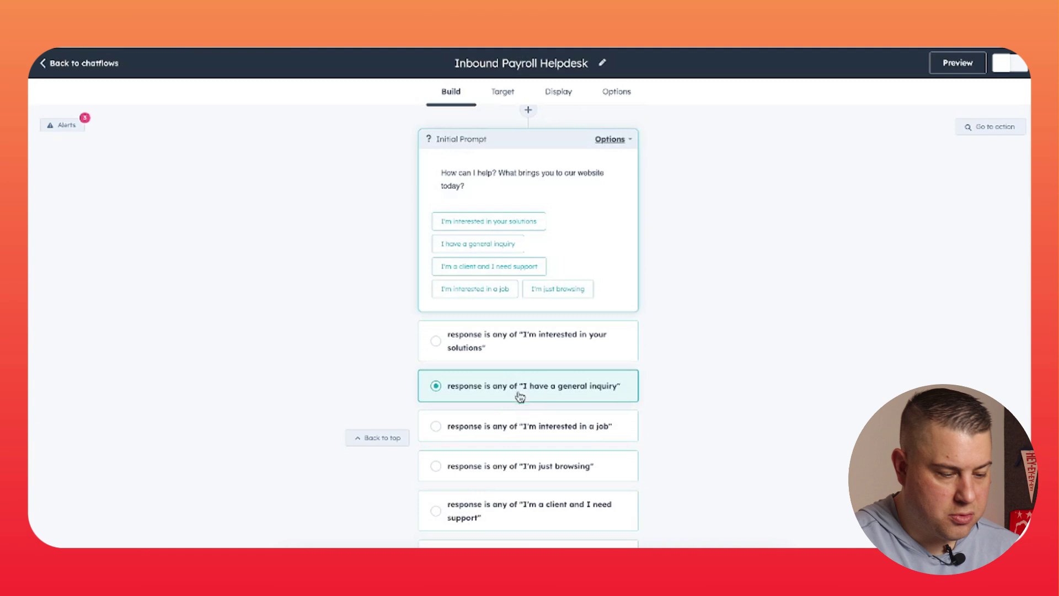
scroll(516, 430, down, 1)
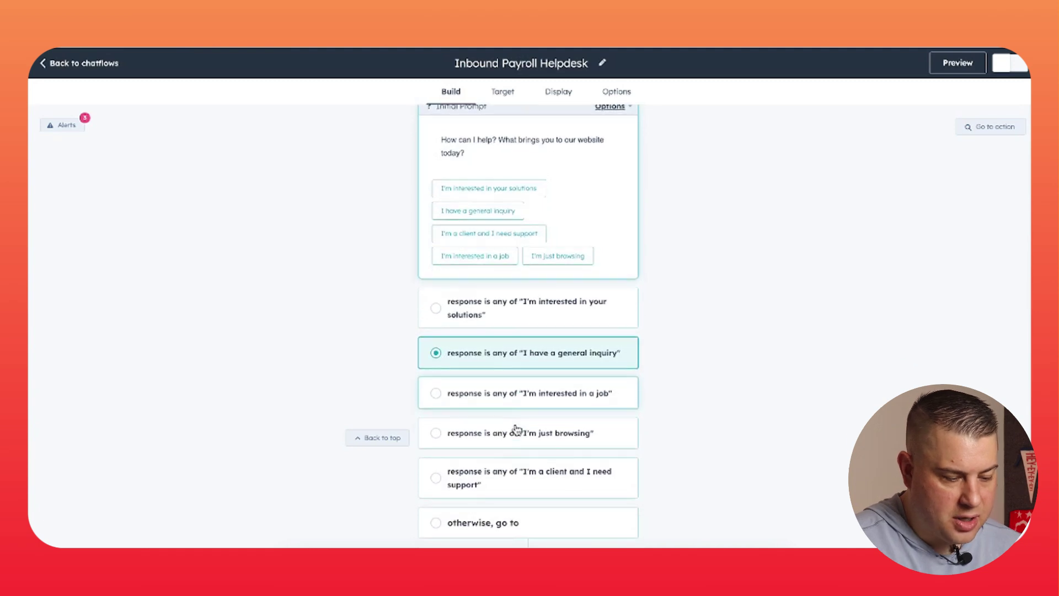
click(513, 481)
scroll(800, 453, down, 5)
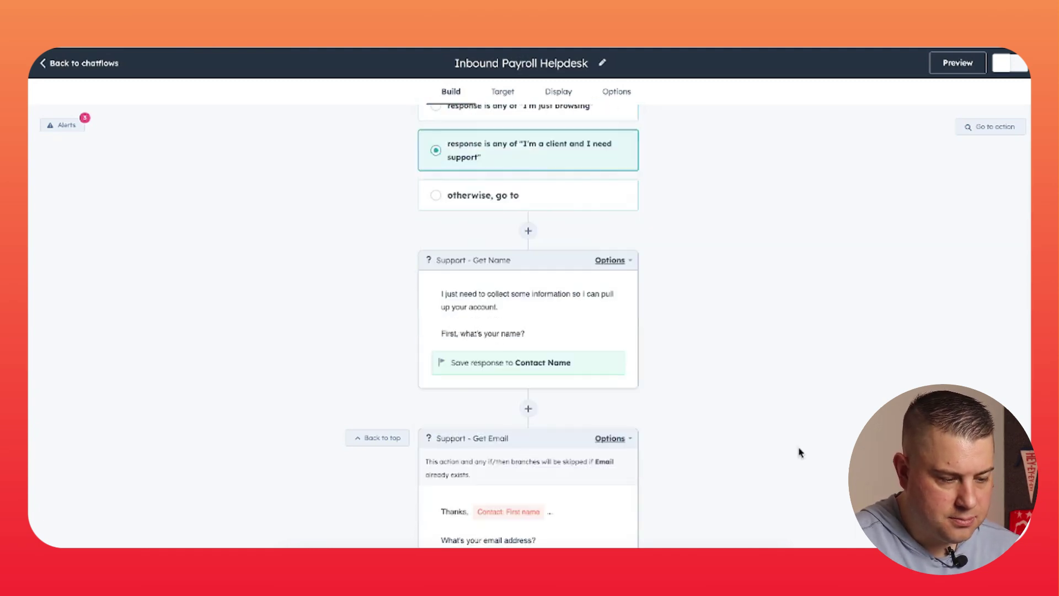
scroll(801, 452, down, 1)
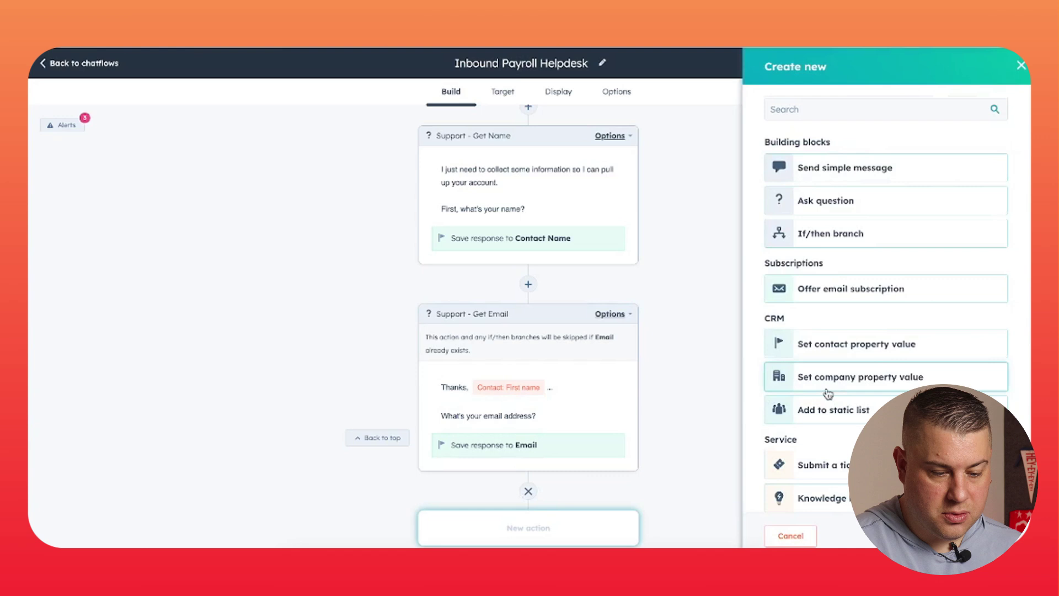
scroll(828, 393, down, 1)
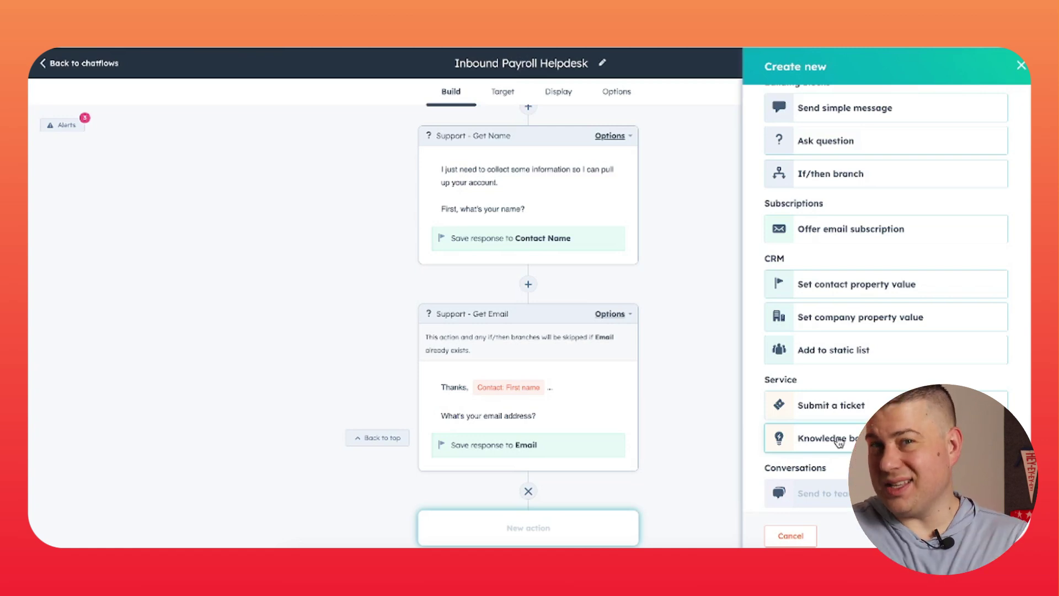
click(1022, 66)
scroll(786, 297, up, 1)
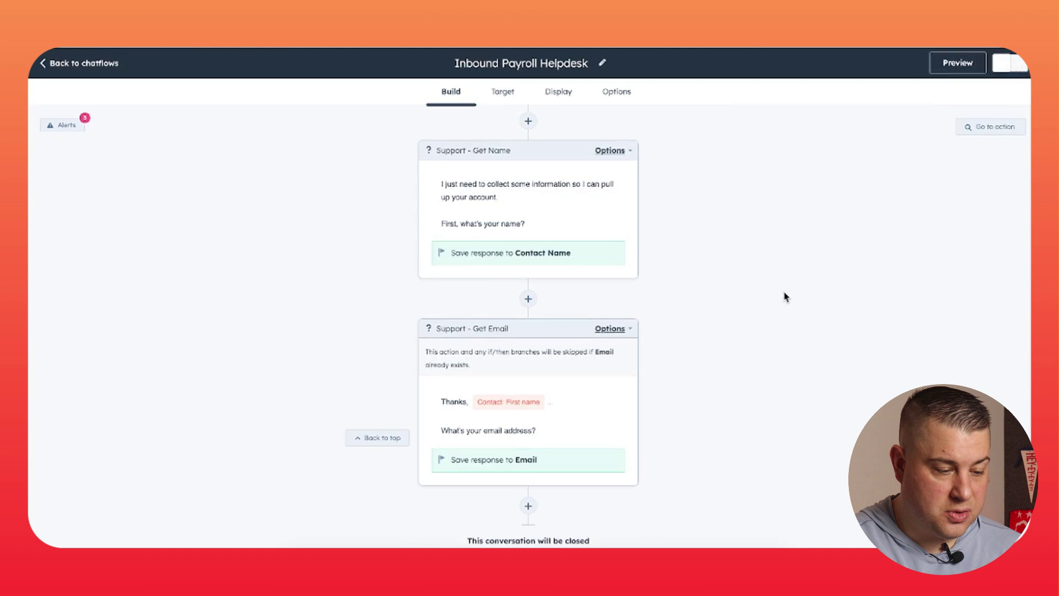
Step: Select the "I'm interested in a job" response to show its Job Inquiry single message
scroll(787, 297, up, 6)
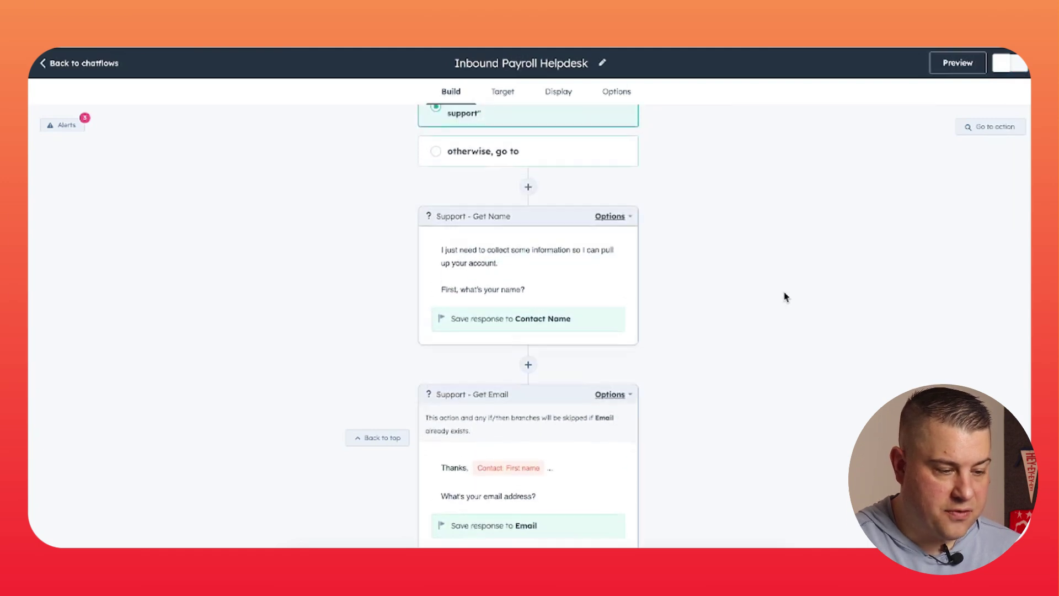
scroll(786, 296, up, 5)
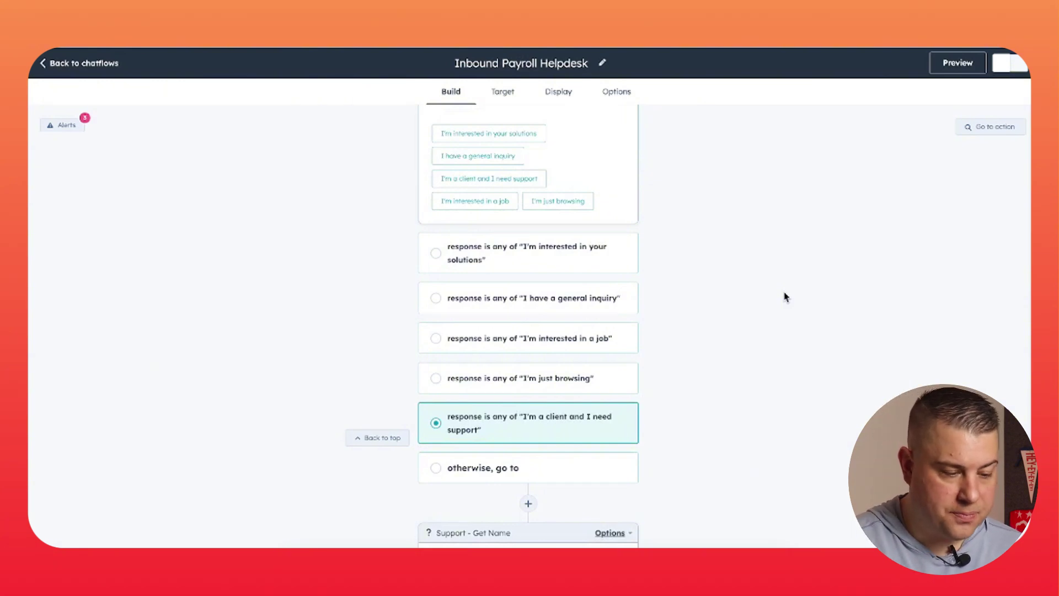
click(609, 344)
scroll(729, 345, down, 6)
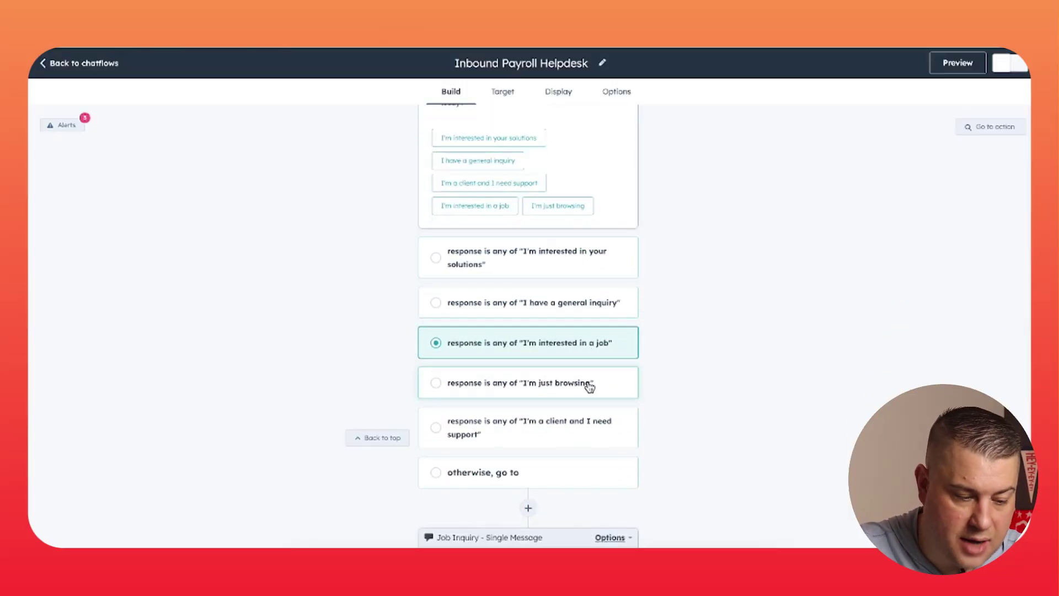
Step: Select the "I'm just browsing" response and view its Just Browsing - Newsletter? question
click(588, 384)
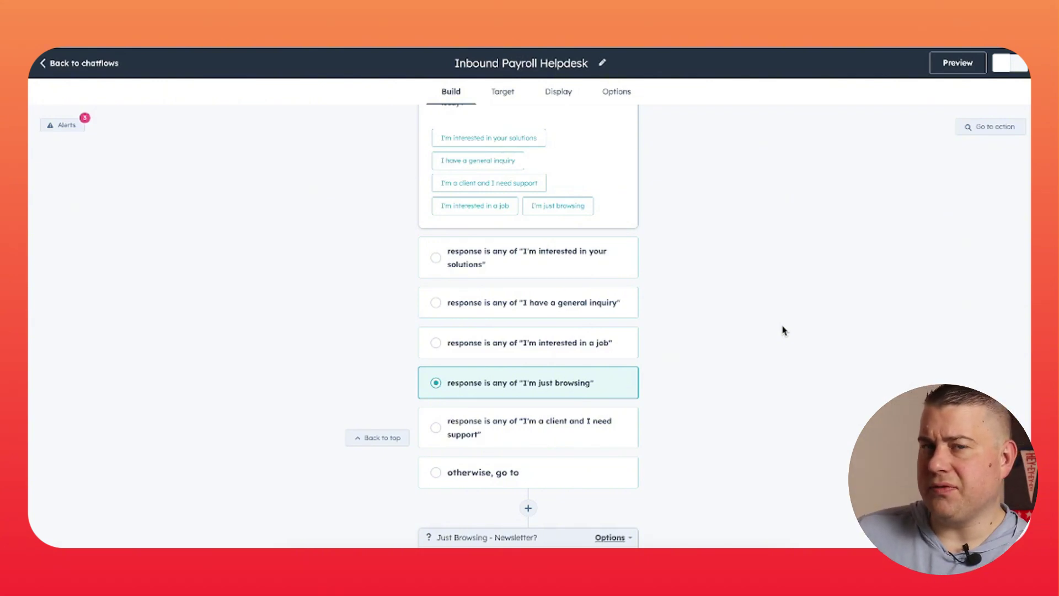
scroll(784, 330, down, 5)
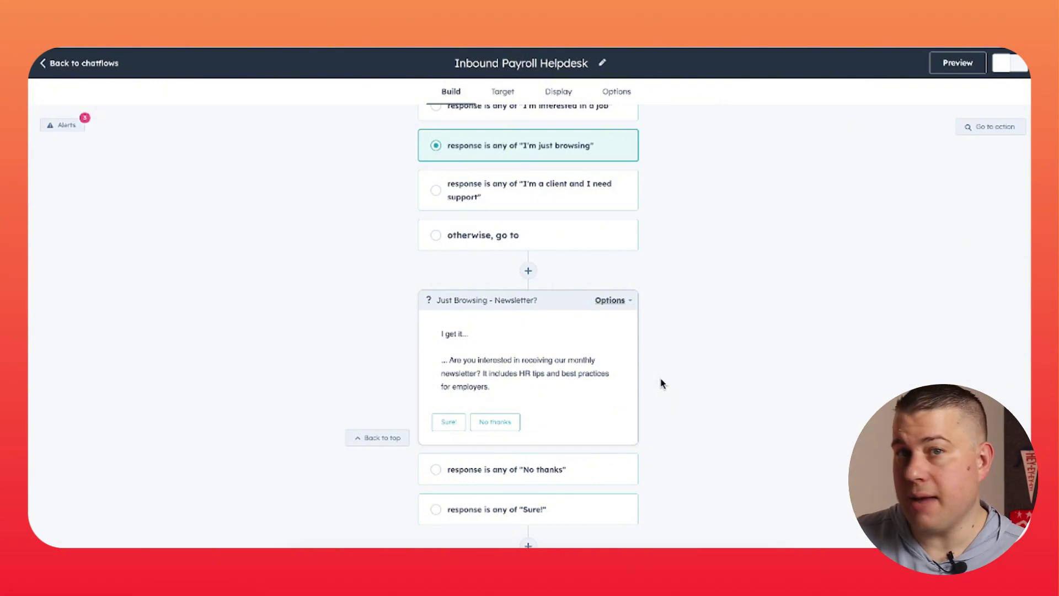
scroll(663, 384, down, 1)
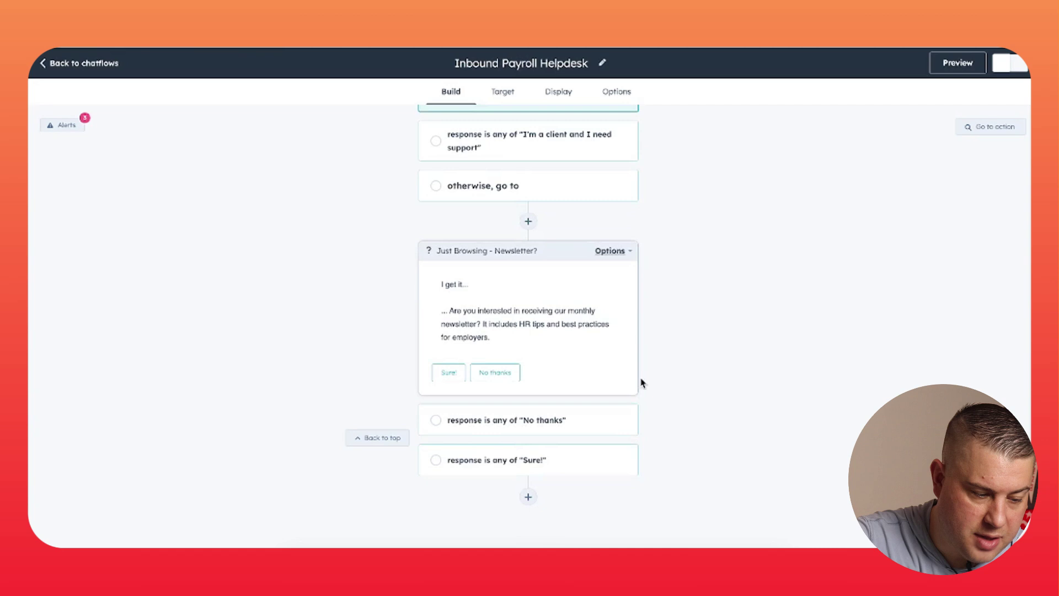
Step: Switch from the 'No thanks' to the 'Sure!' answer and view its name, email, message and Subscribe steps
click(570, 422)
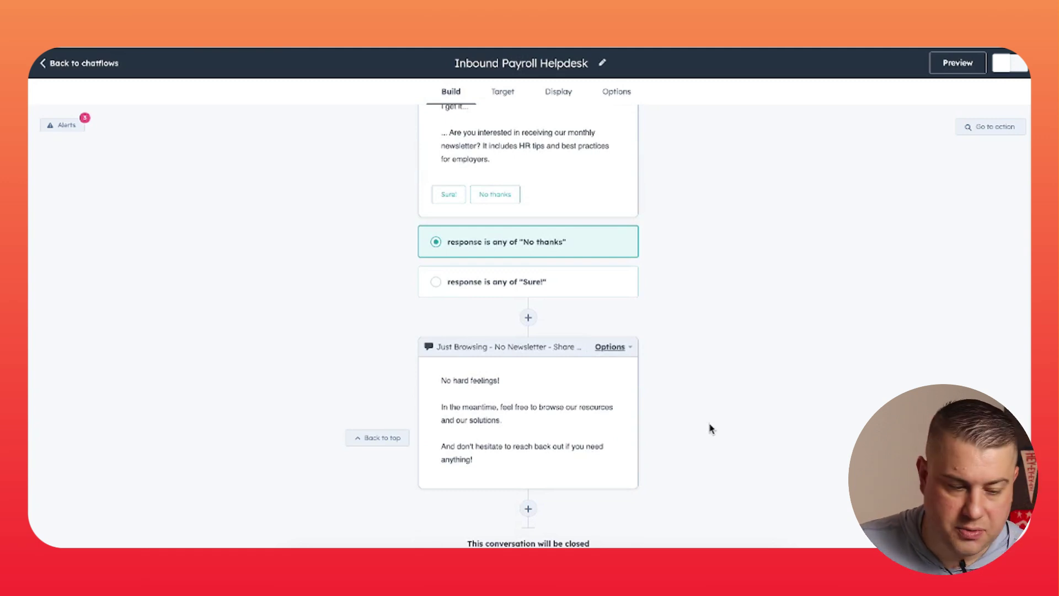
click(575, 284)
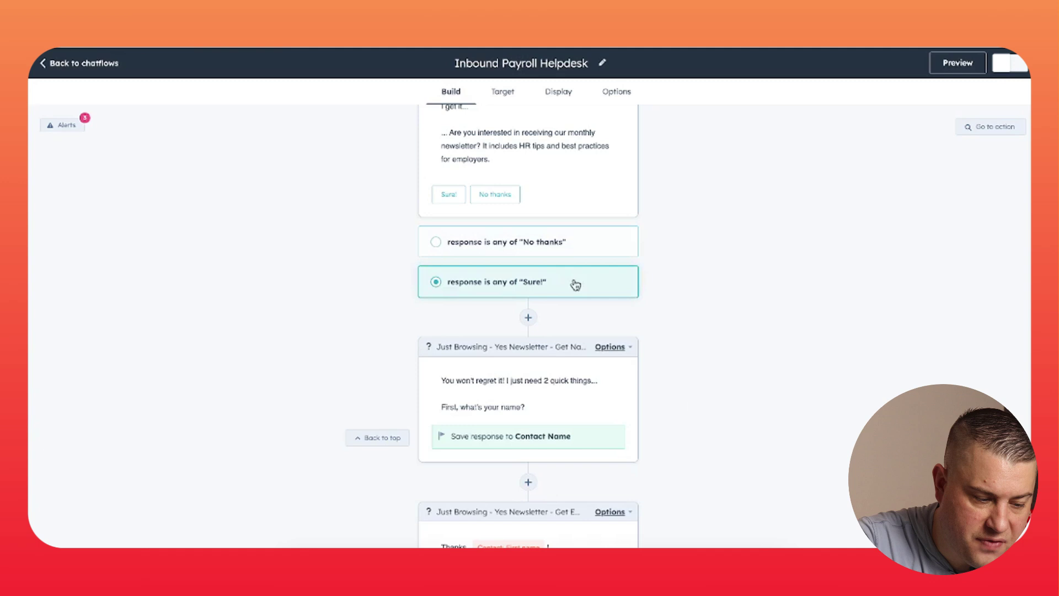
scroll(719, 356, down, 2)
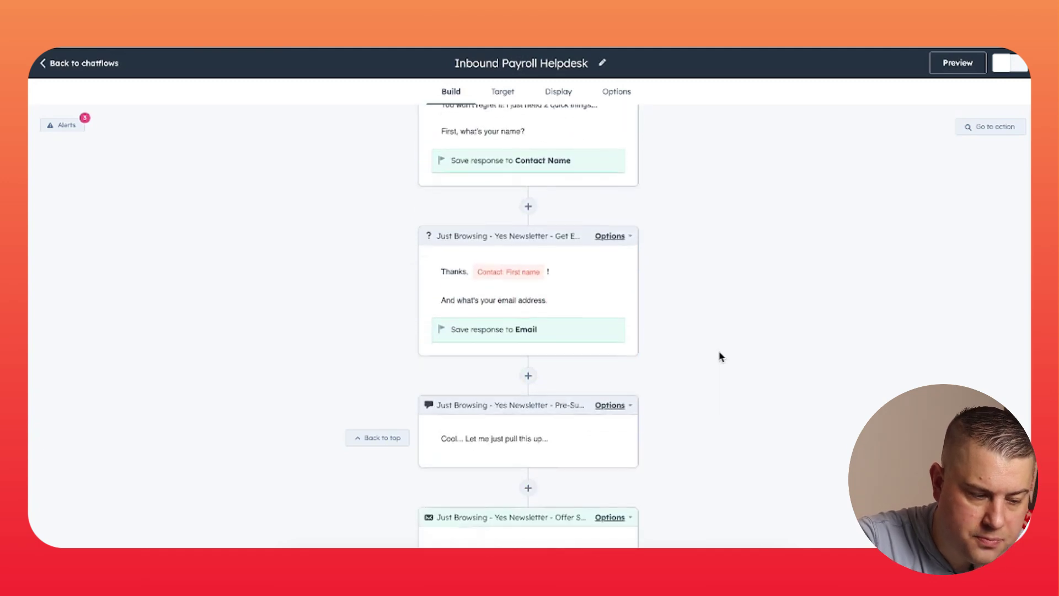
scroll(684, 361, up, 1)
scroll(703, 369, down, 3)
scroll(703, 369, down, 2)
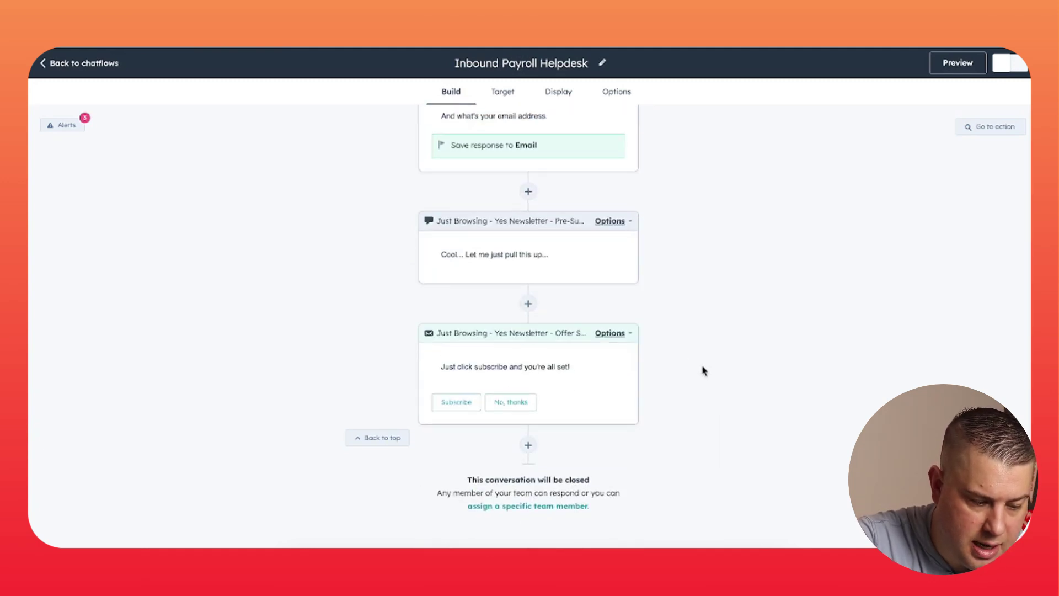